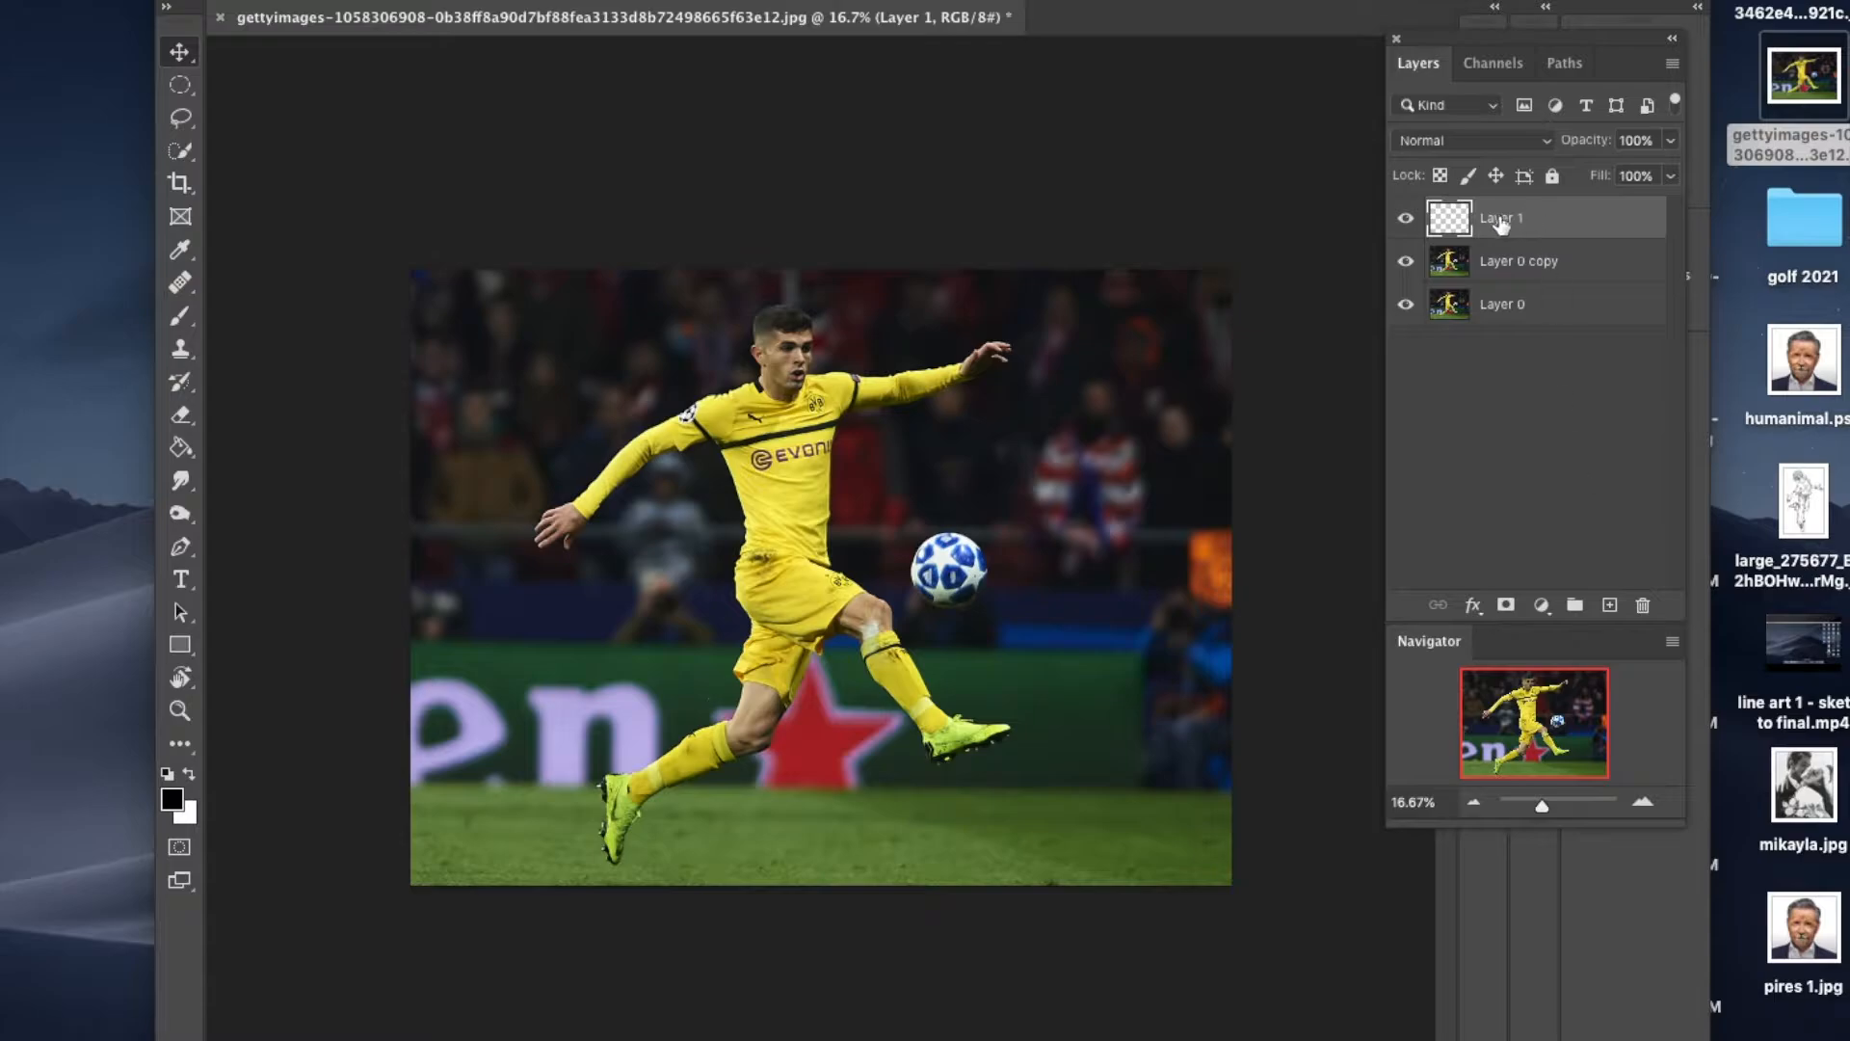
Step: Rename Layer 1 as Background and move it below Layer 0 copy in the layer stack
double_click(1497, 220)
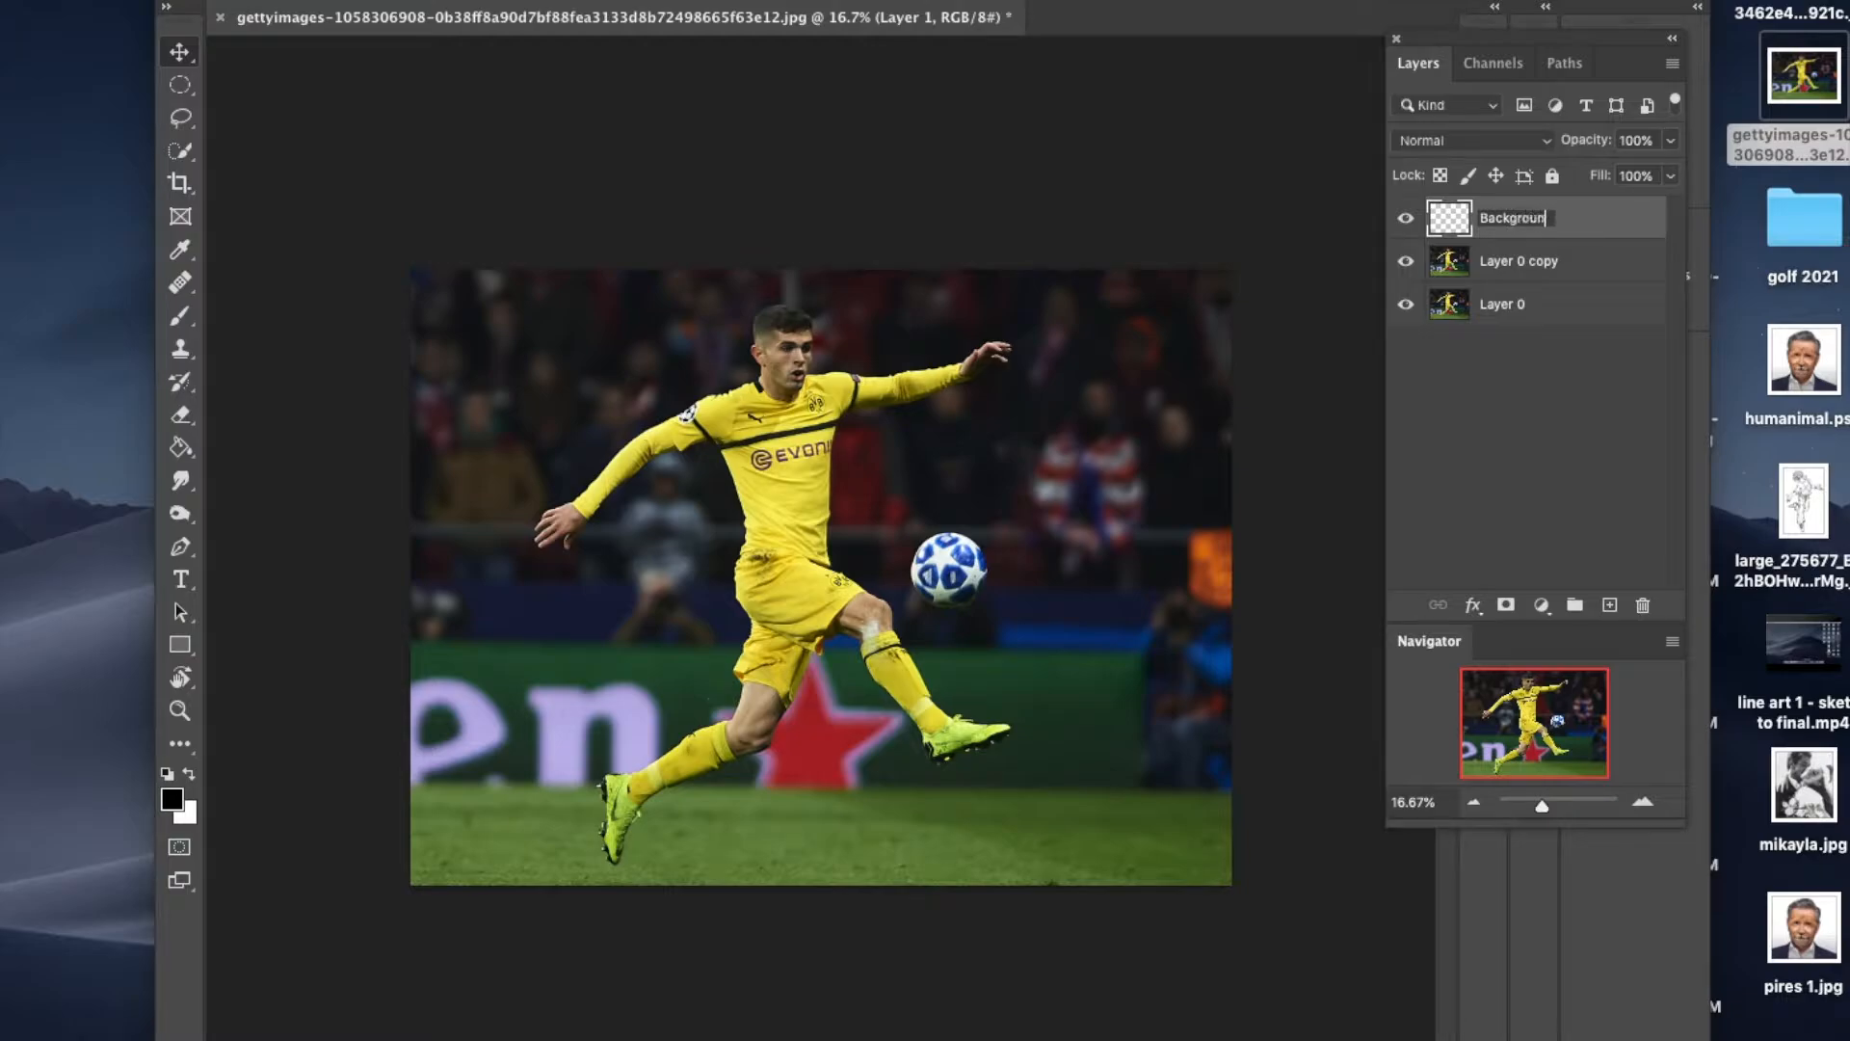
left_click(1605, 454)
left_click_drag(1549, 217, 1536, 287)
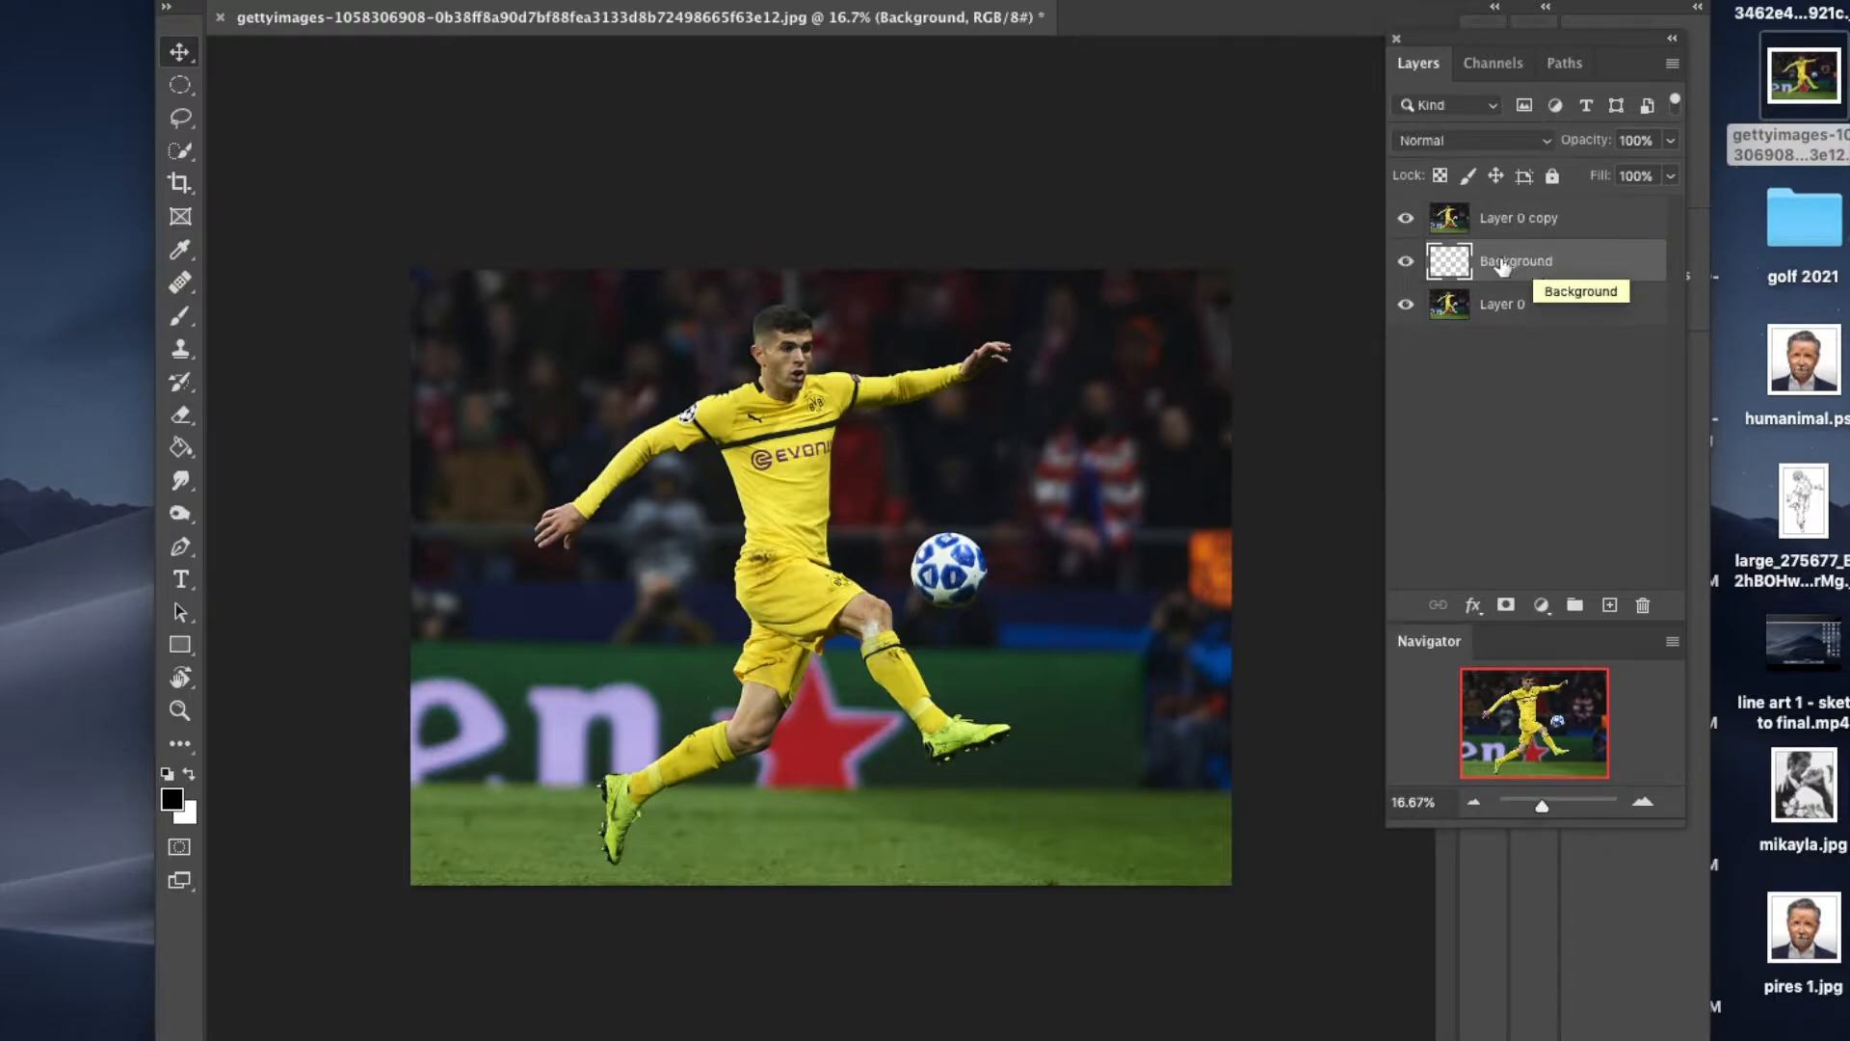
Step: Fill the Background layer with white using the Paint Bucket and check it by toggling the visibility of Layer 0 copy
left_click(180, 445)
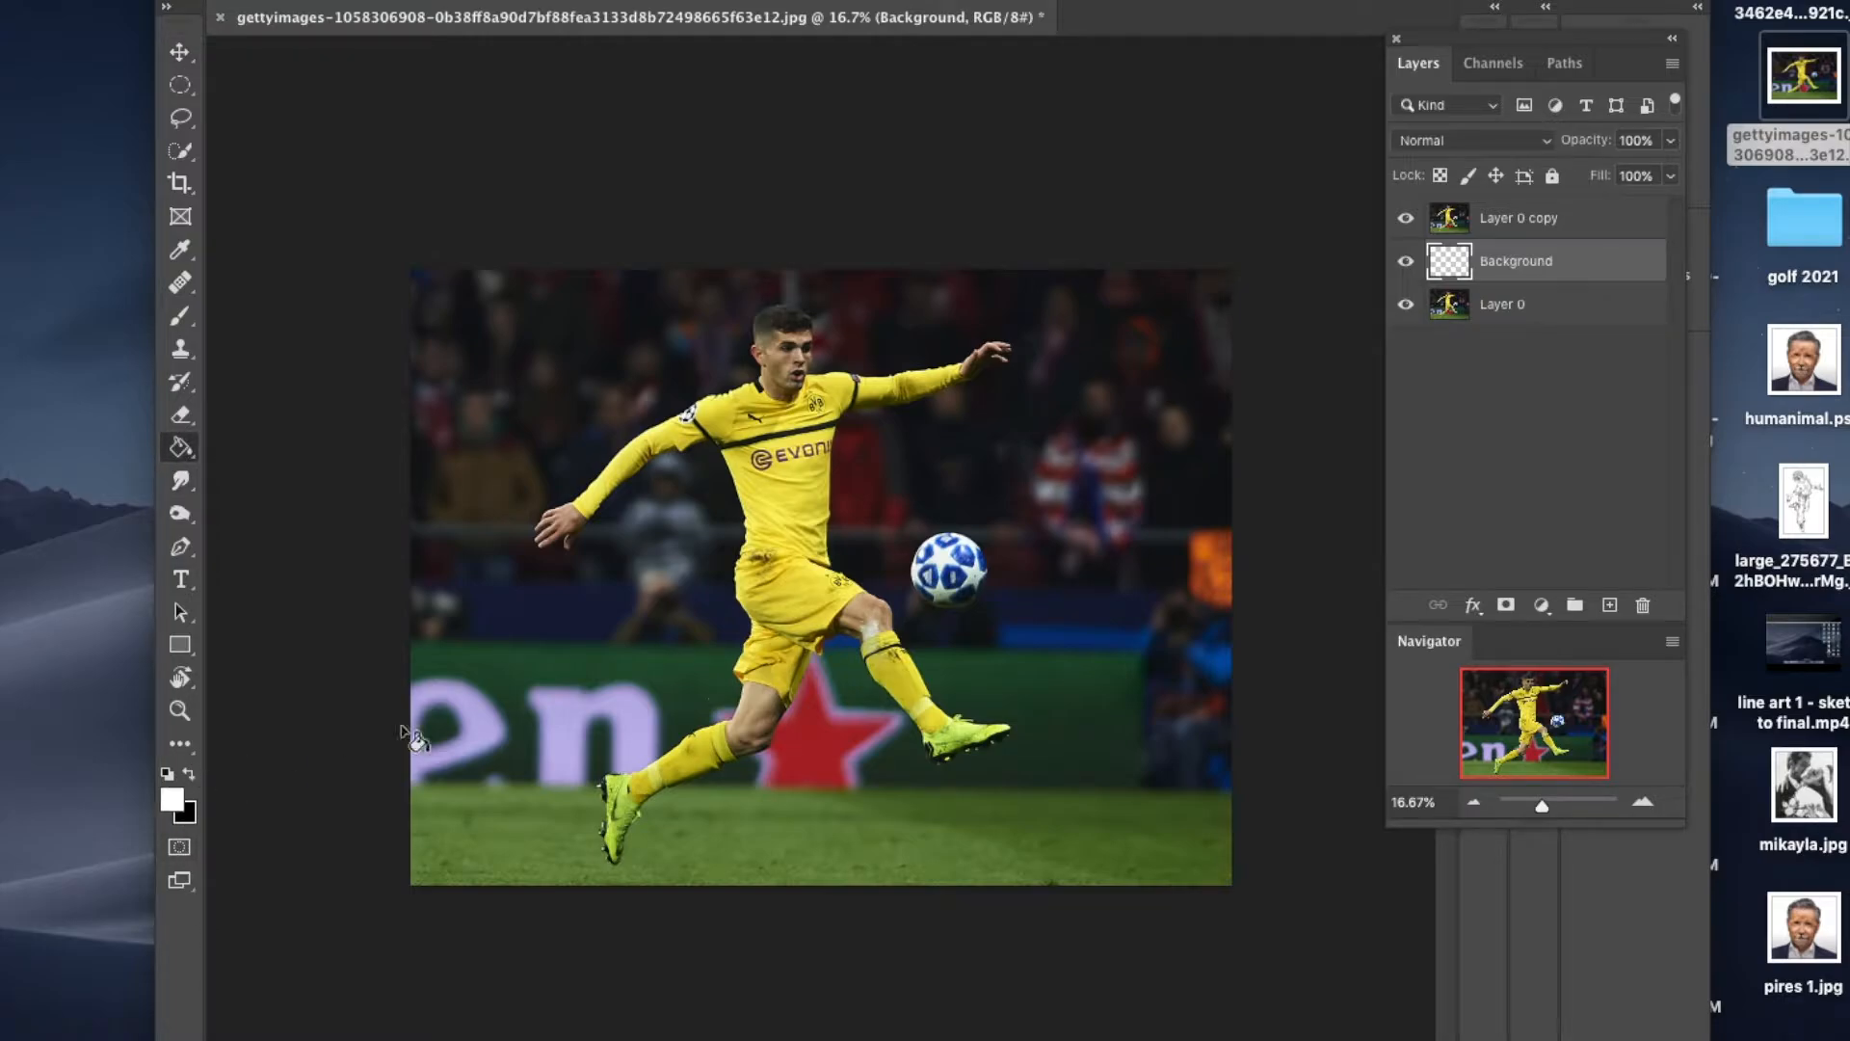
left_click(856, 561)
left_click(1404, 218)
left_click(1404, 219)
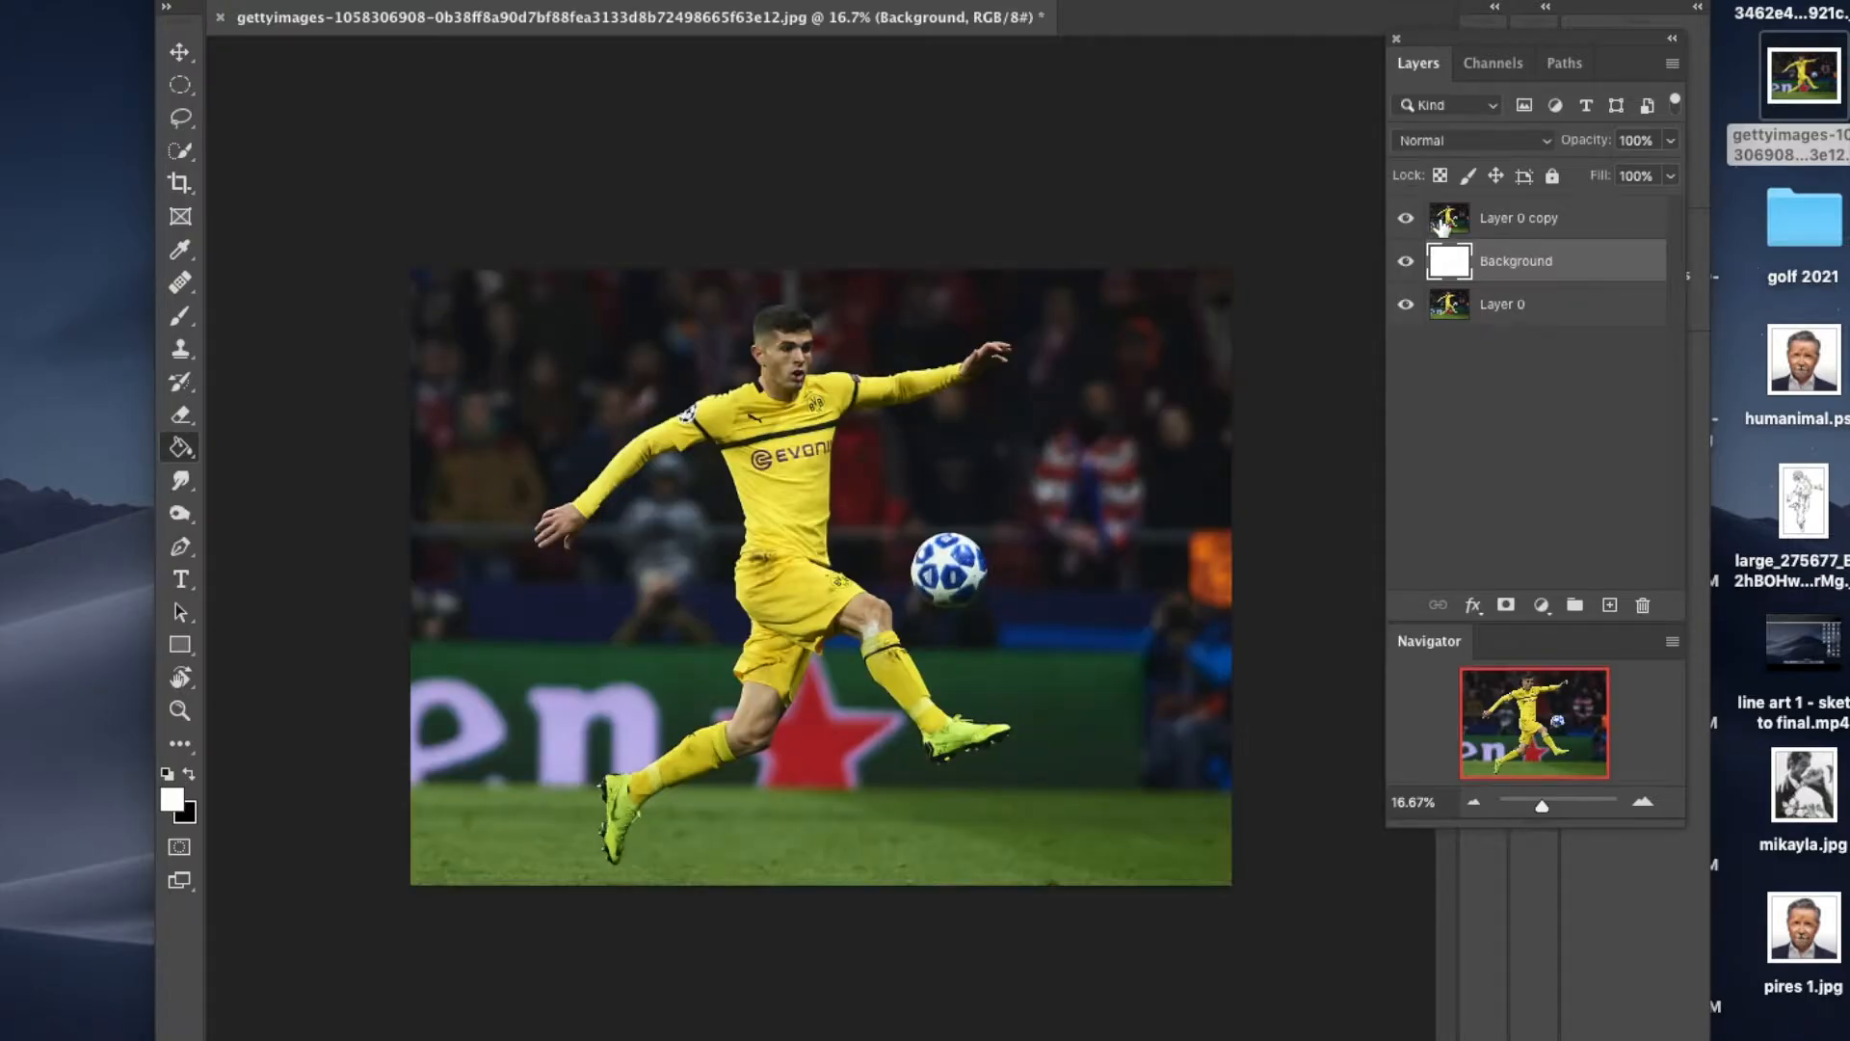
Step: On Layer 0 copy, select the stadium backdrop and grass around the player with the Quick Selection tool
left_click(1585, 223)
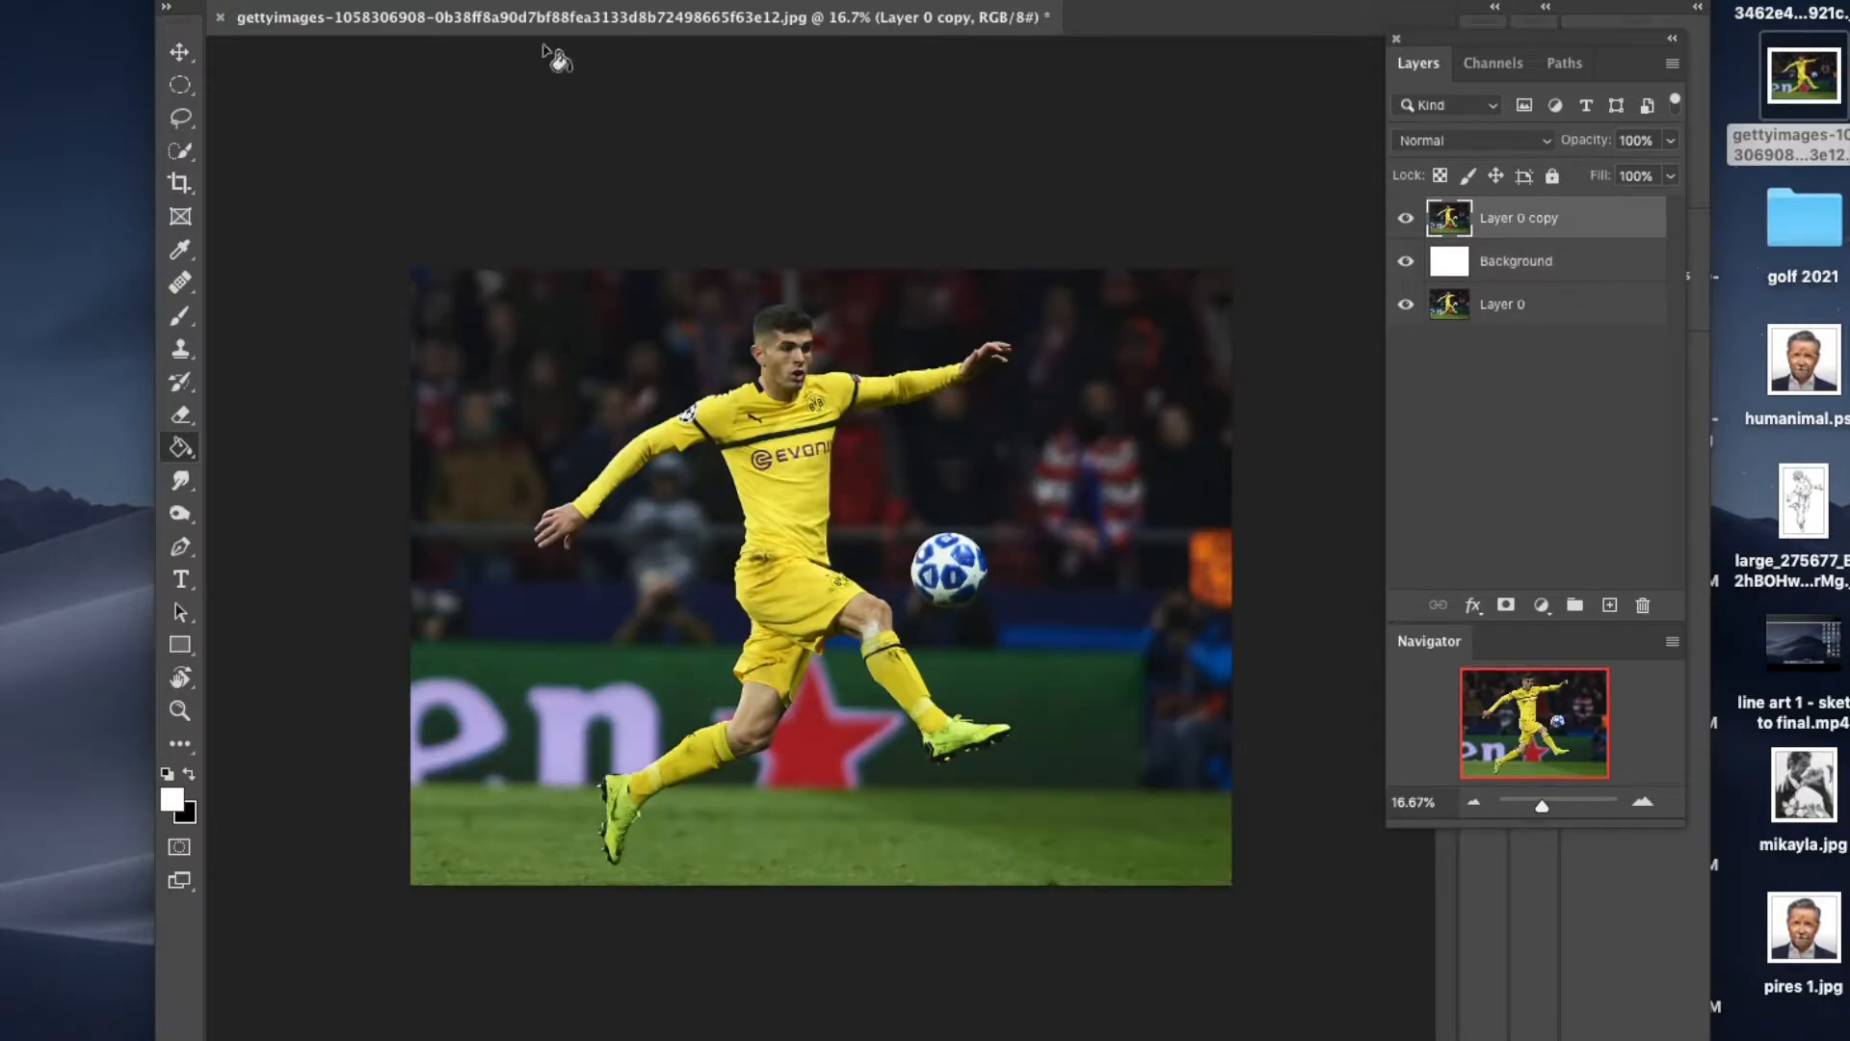
left_click(191, 150)
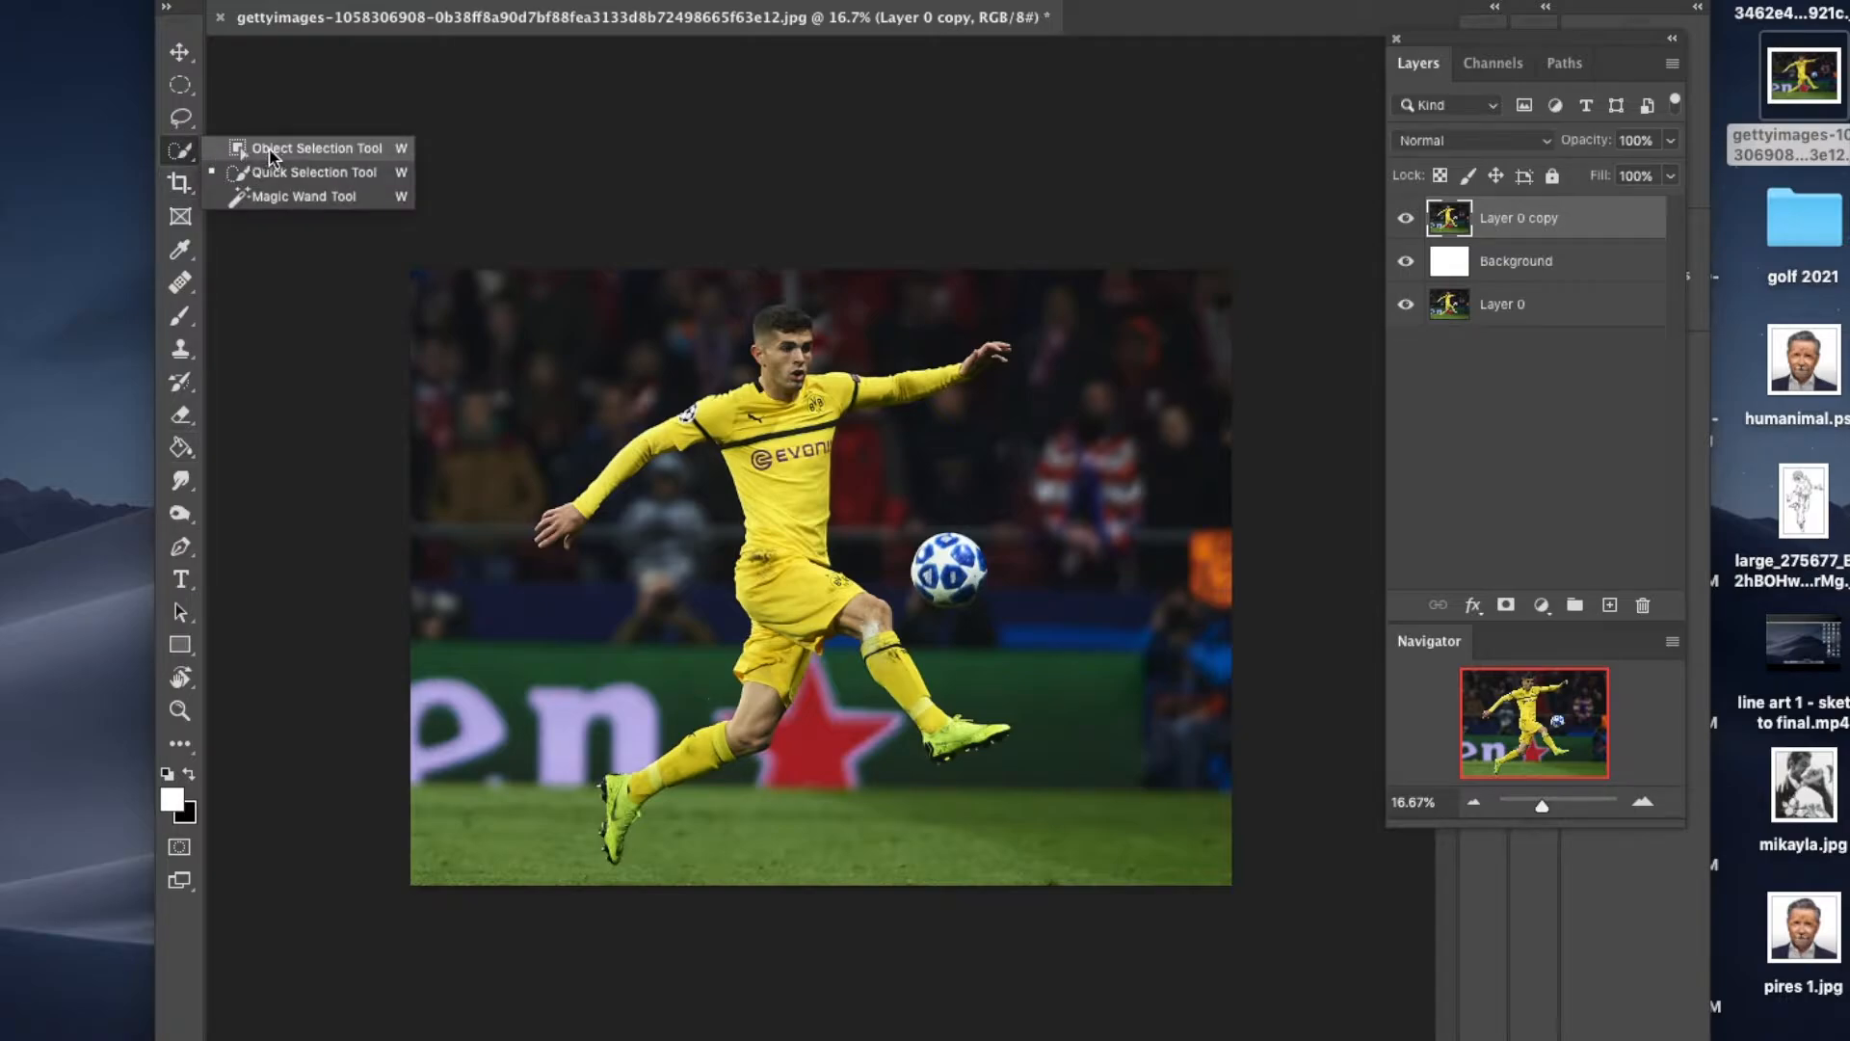
left_click(281, 173)
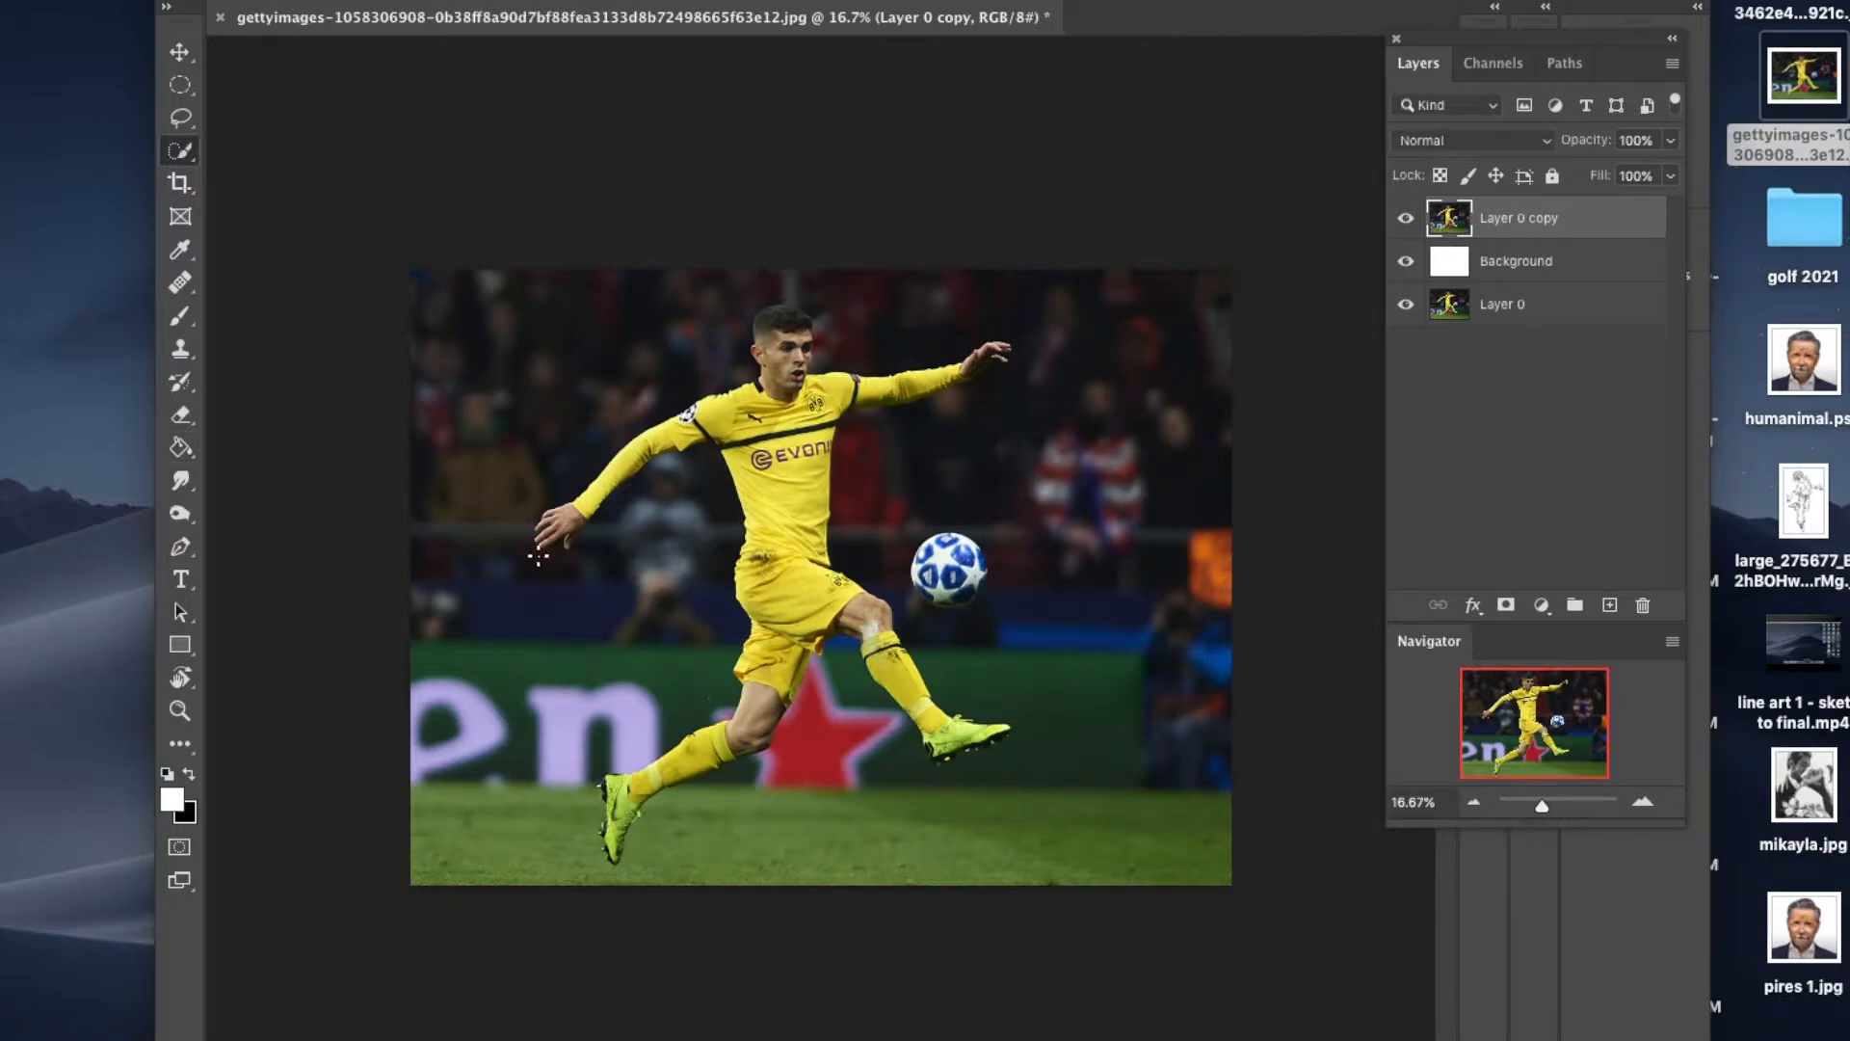
left_click_drag(1547, 808, 1551, 810)
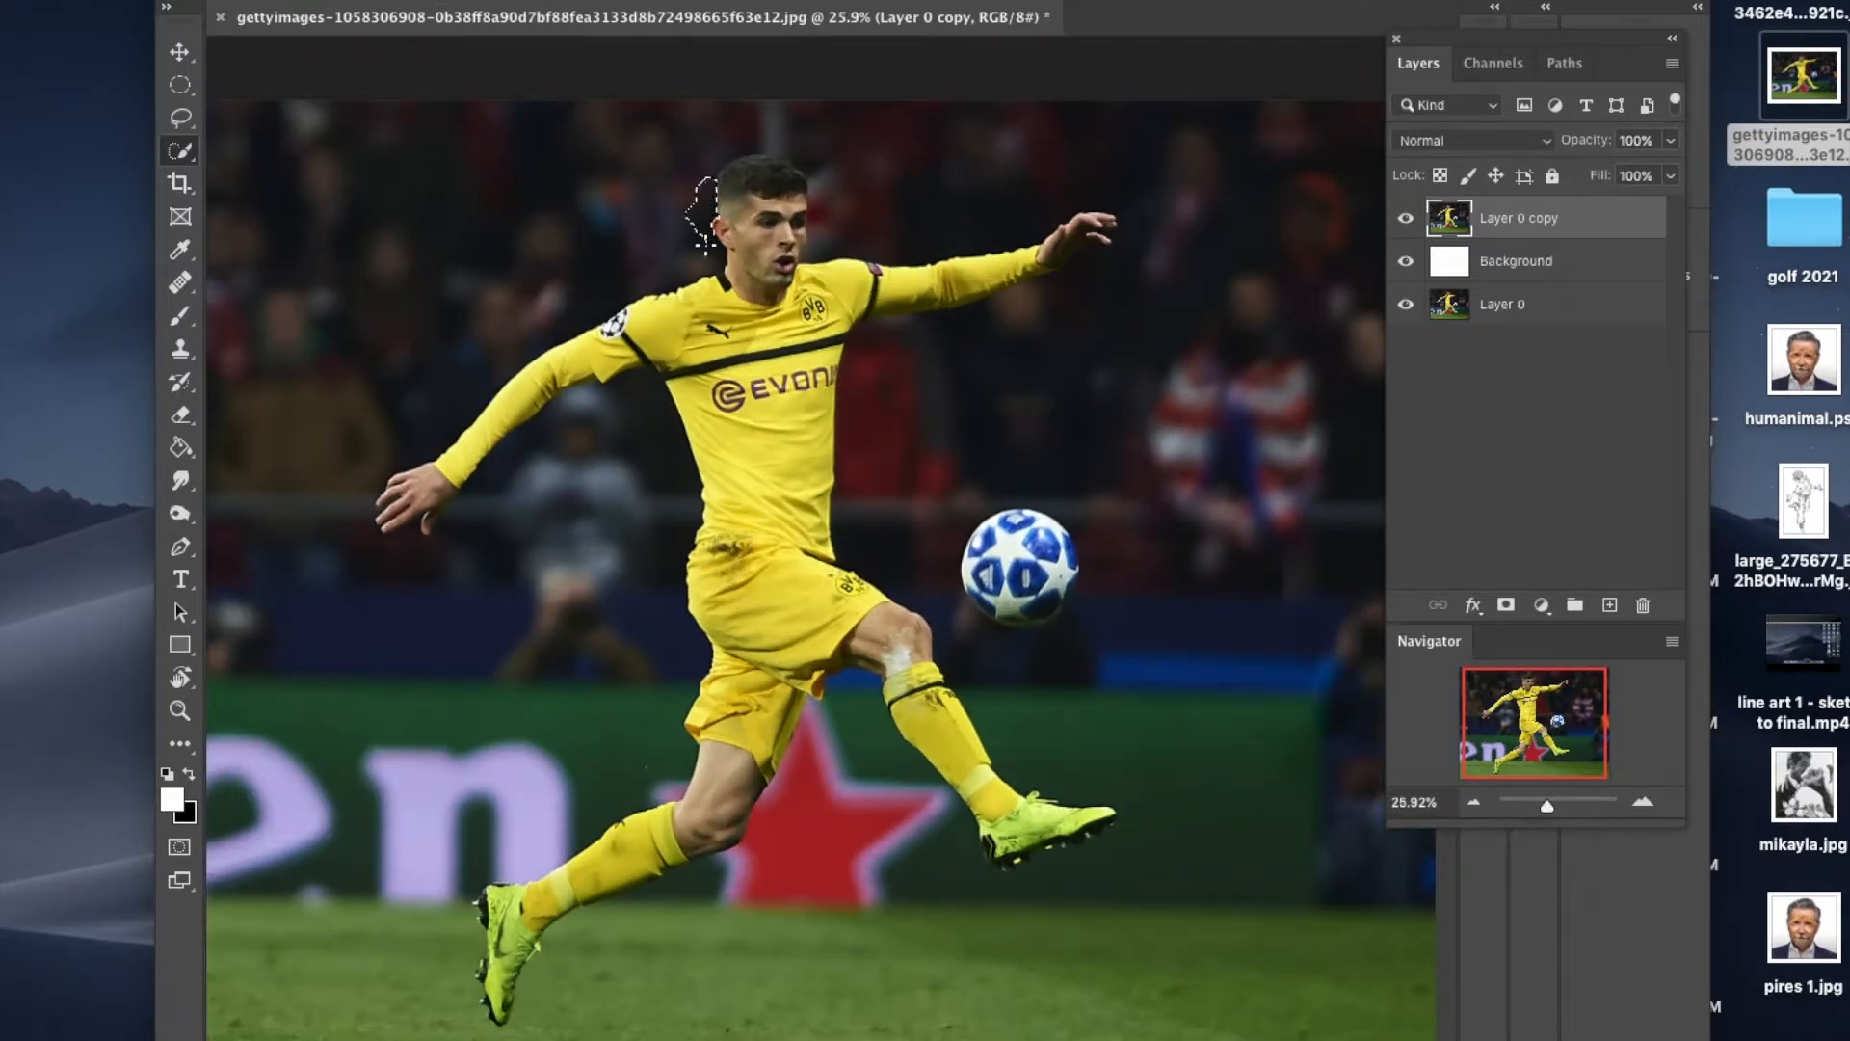
mouse_move(663, 285)
left_mouse_down()
mouse_move(550, 325)
mouse_move(459, 403)
left_mouse_up()
mouse_move(339, 496)
left_mouse_down()
mouse_move(328, 547)
mouse_move(414, 526)
mouse_move(414, 583)
mouse_move(458, 557)
left_mouse_up()
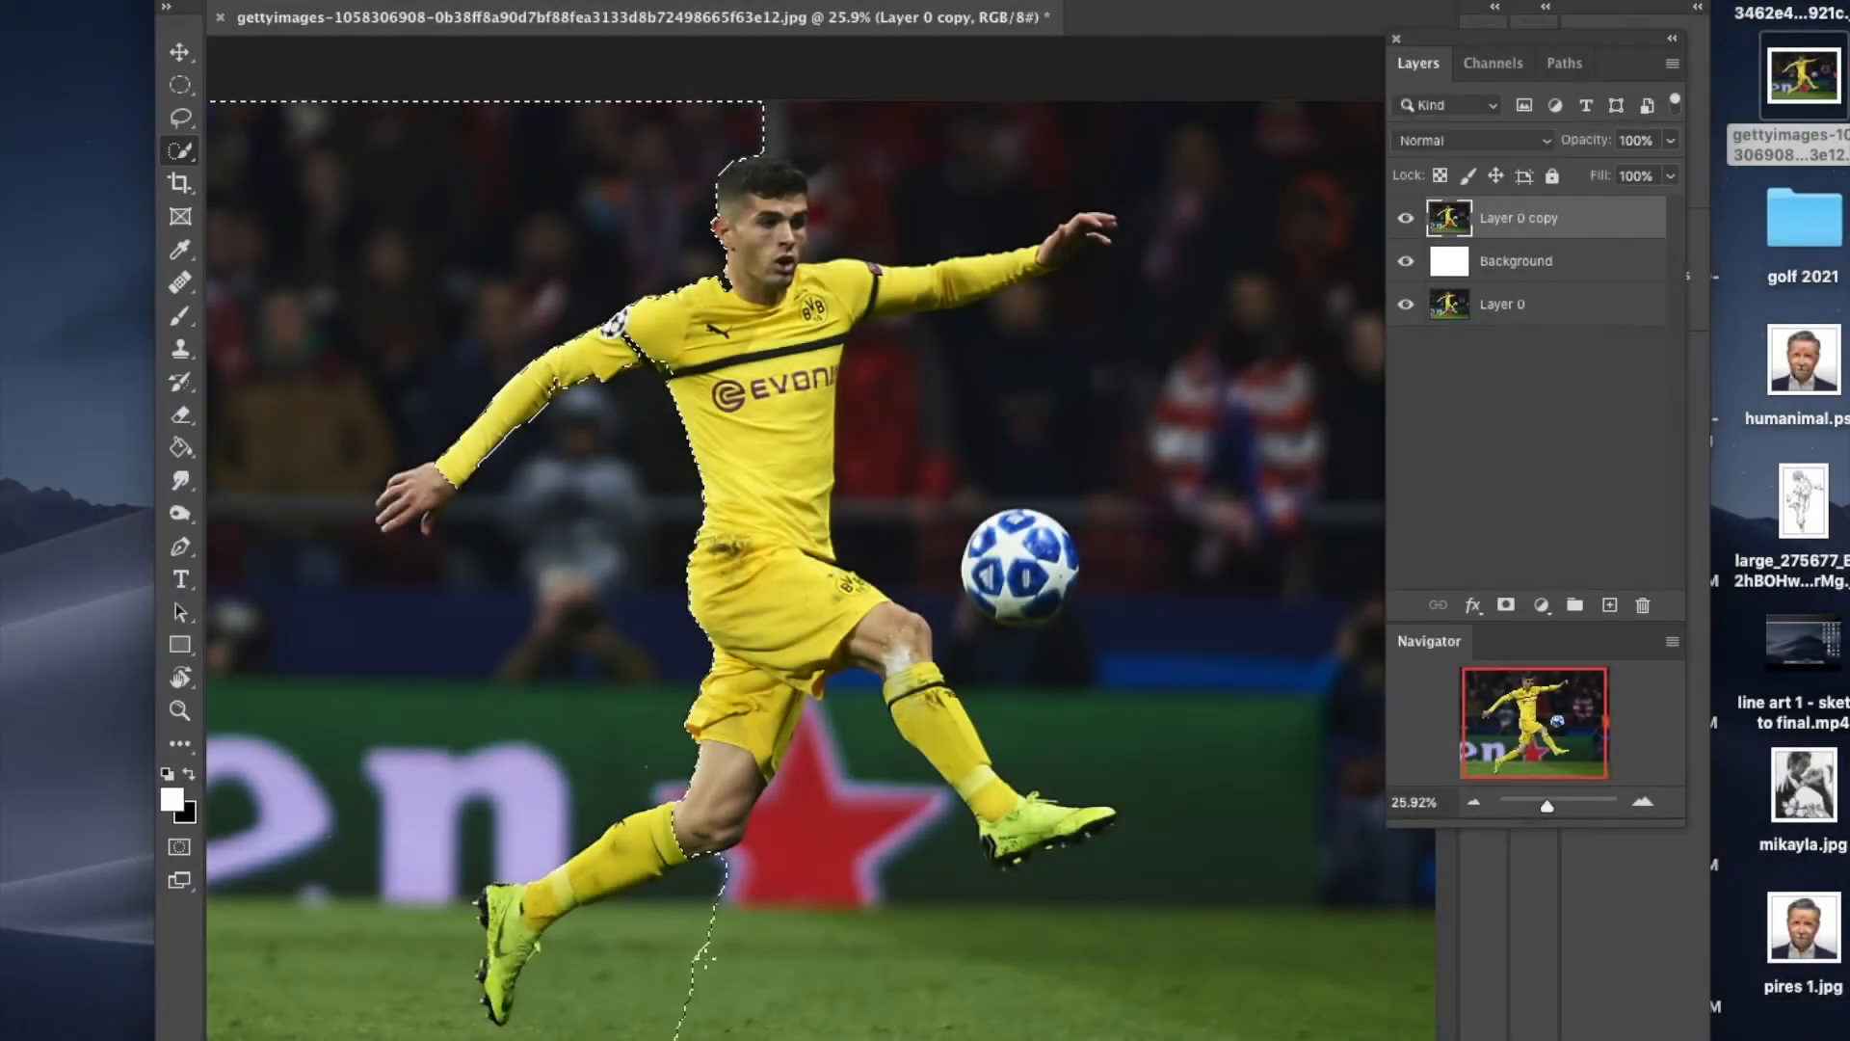
mouse_move(703, 941)
left_mouse_down()
mouse_move(843, 896)
mouse_move(921, 932)
left_mouse_up()
mouse_move(1372, 877)
left_mouse_down()
mouse_move(1167, 708)
mouse_move(1068, 665)
mouse_move(1079, 607)
mouse_move(911, 528)
left_mouse_up()
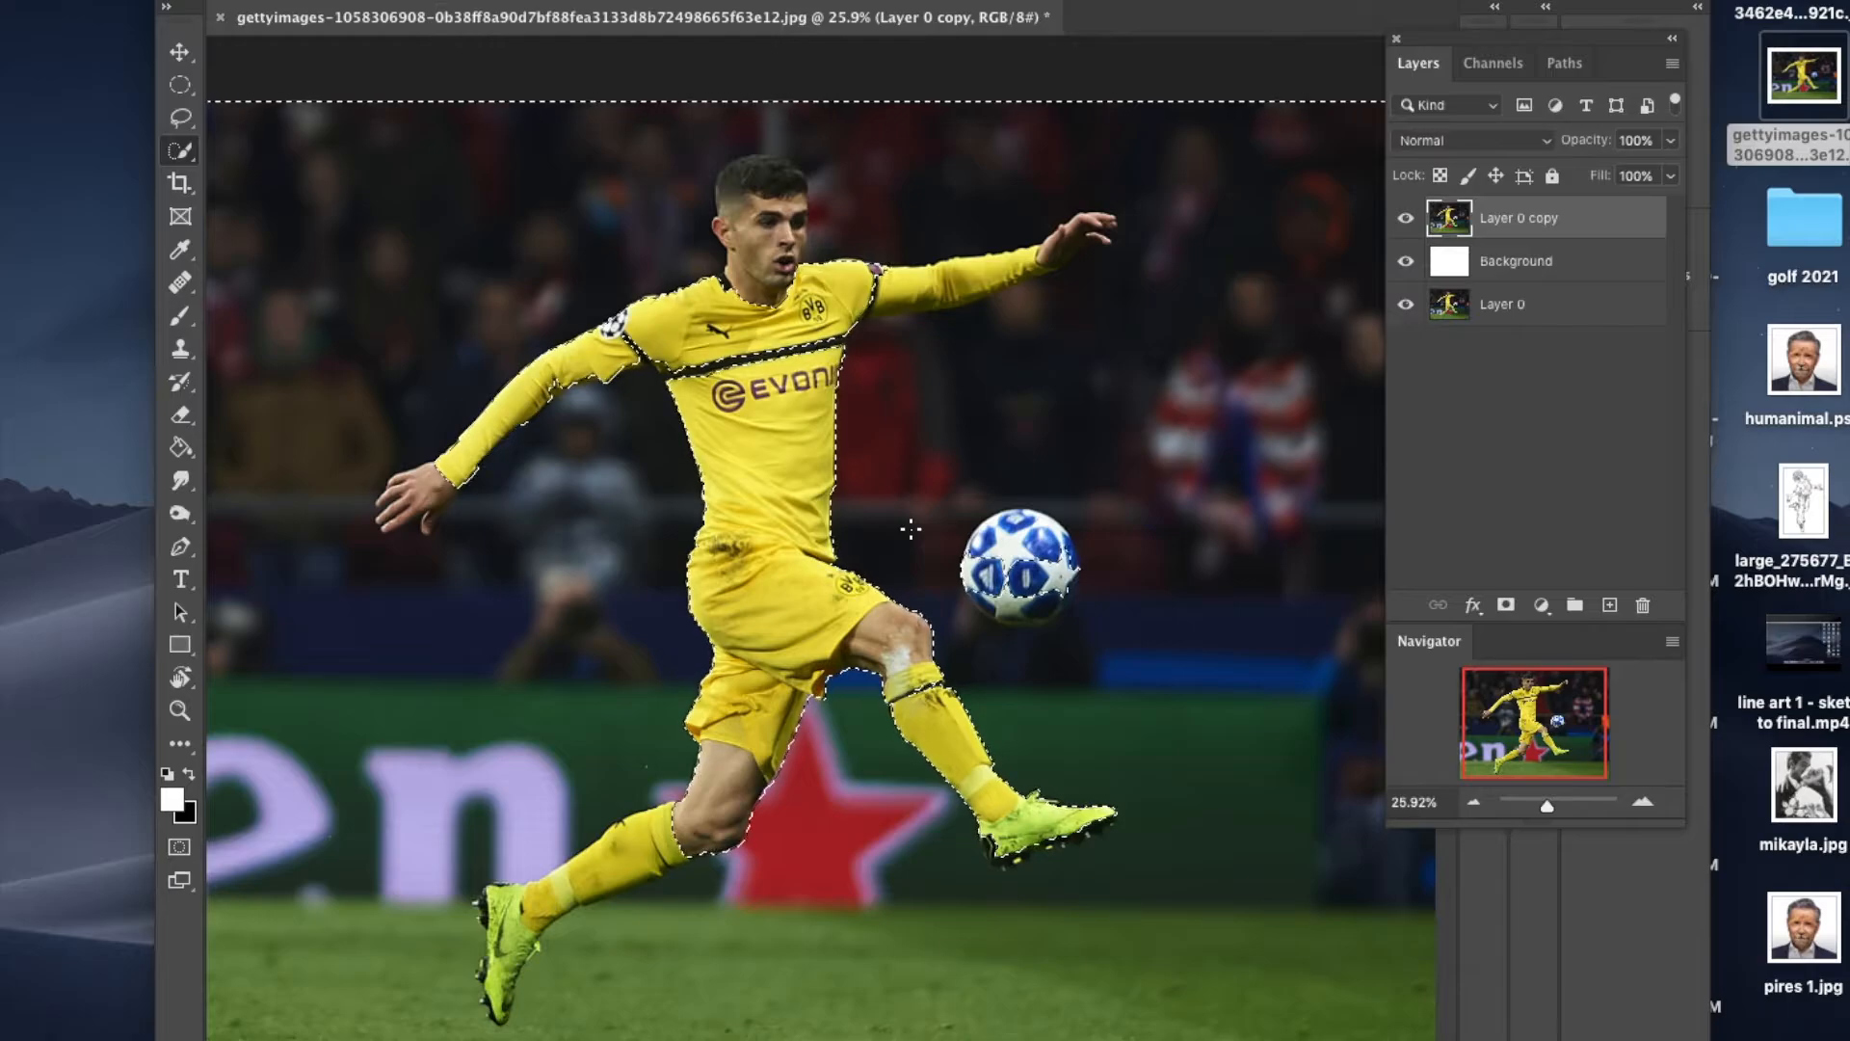
Step: Subtract the player's outstretched arm and hand on the ball's side from the Quick Selection
left_click_drag(876, 310, 918, 286)
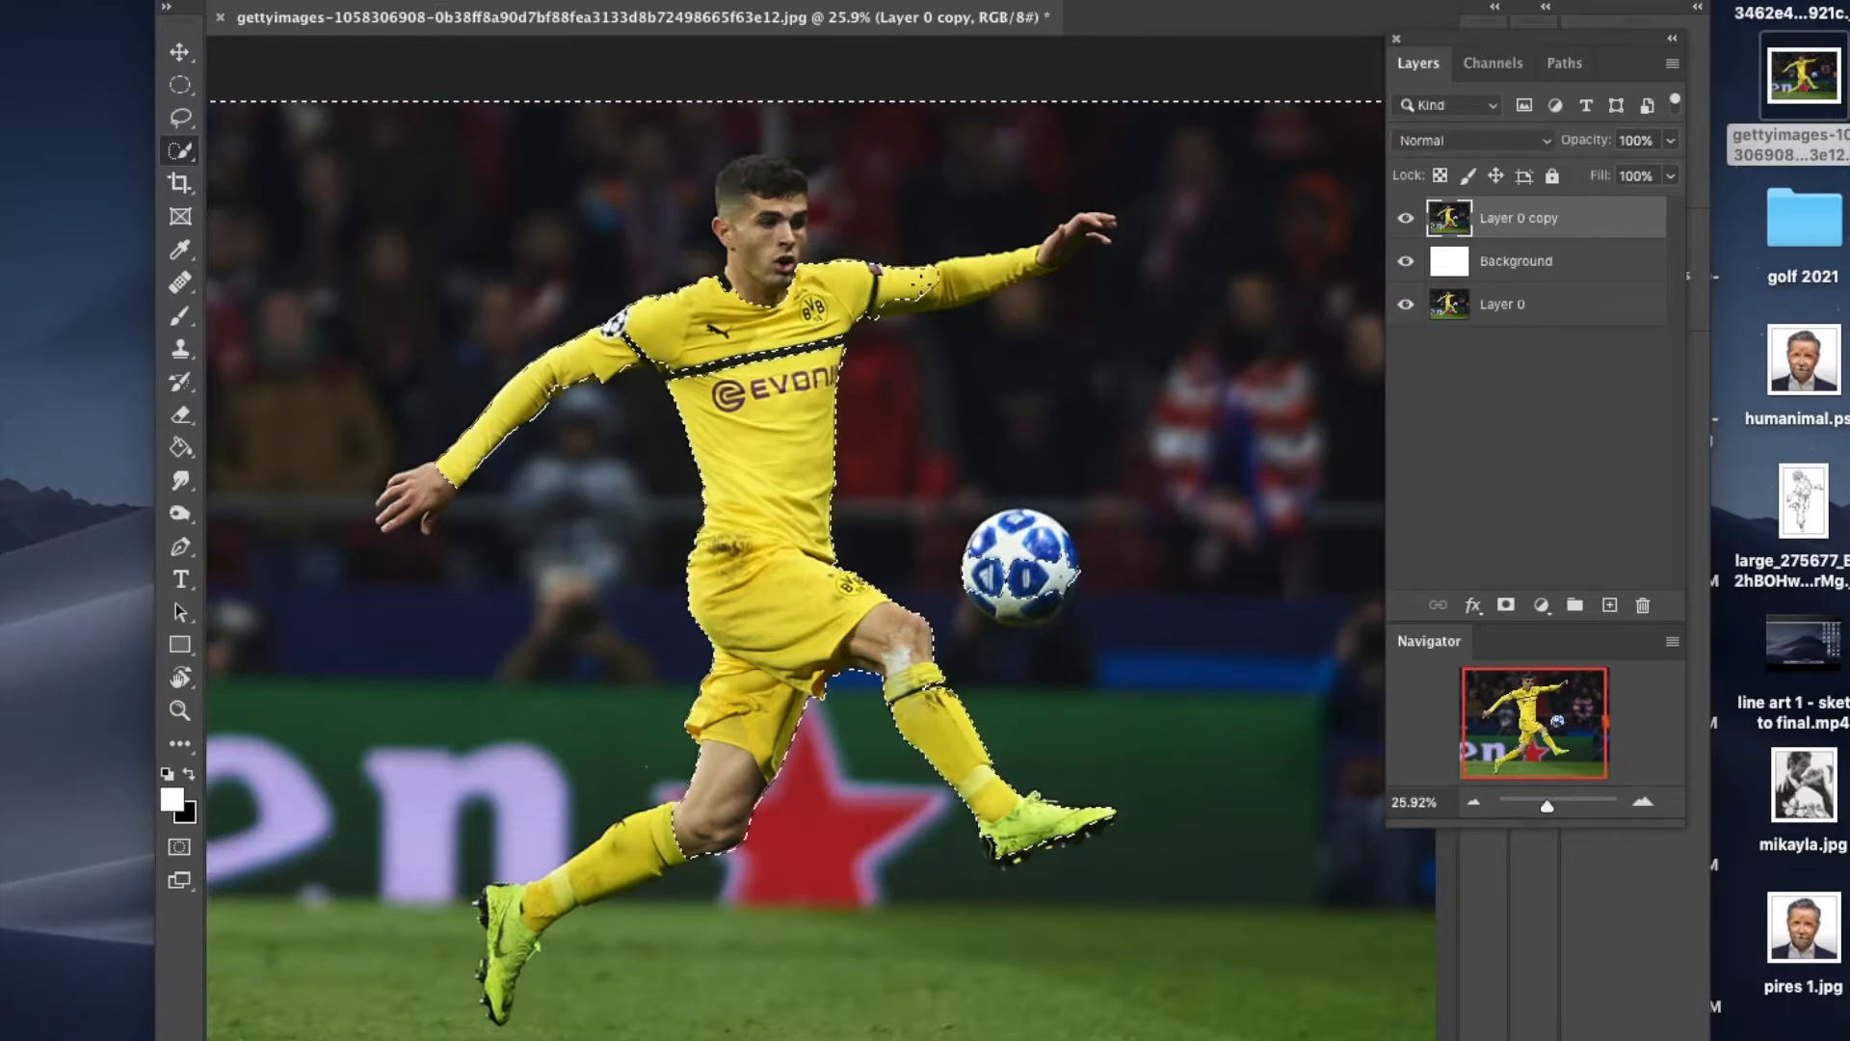
left_click_drag(1053, 249, 1089, 228)
left_click_drag(1548, 807, 1556, 806)
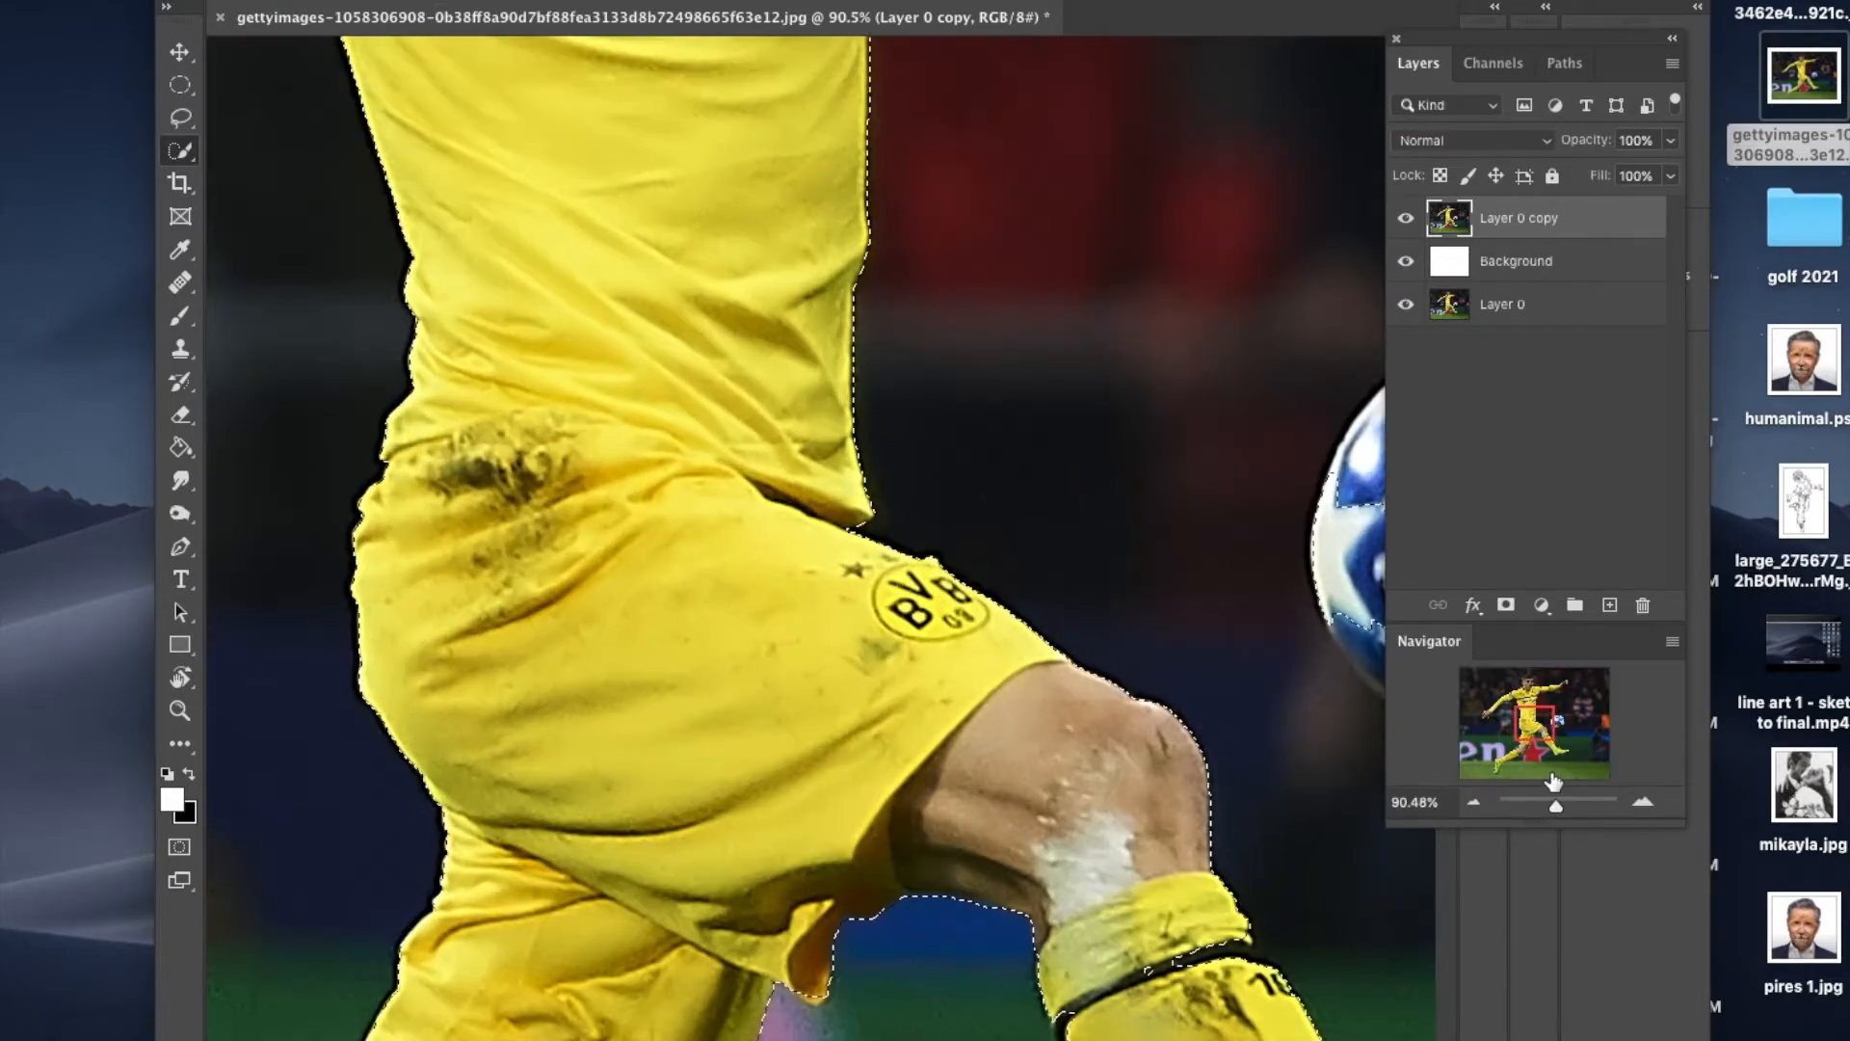
left_click_drag(1554, 704, 1566, 685)
left_click_drag(850, 518, 881, 530)
left_click_drag(879, 462, 901, 470)
left_click(634, 629)
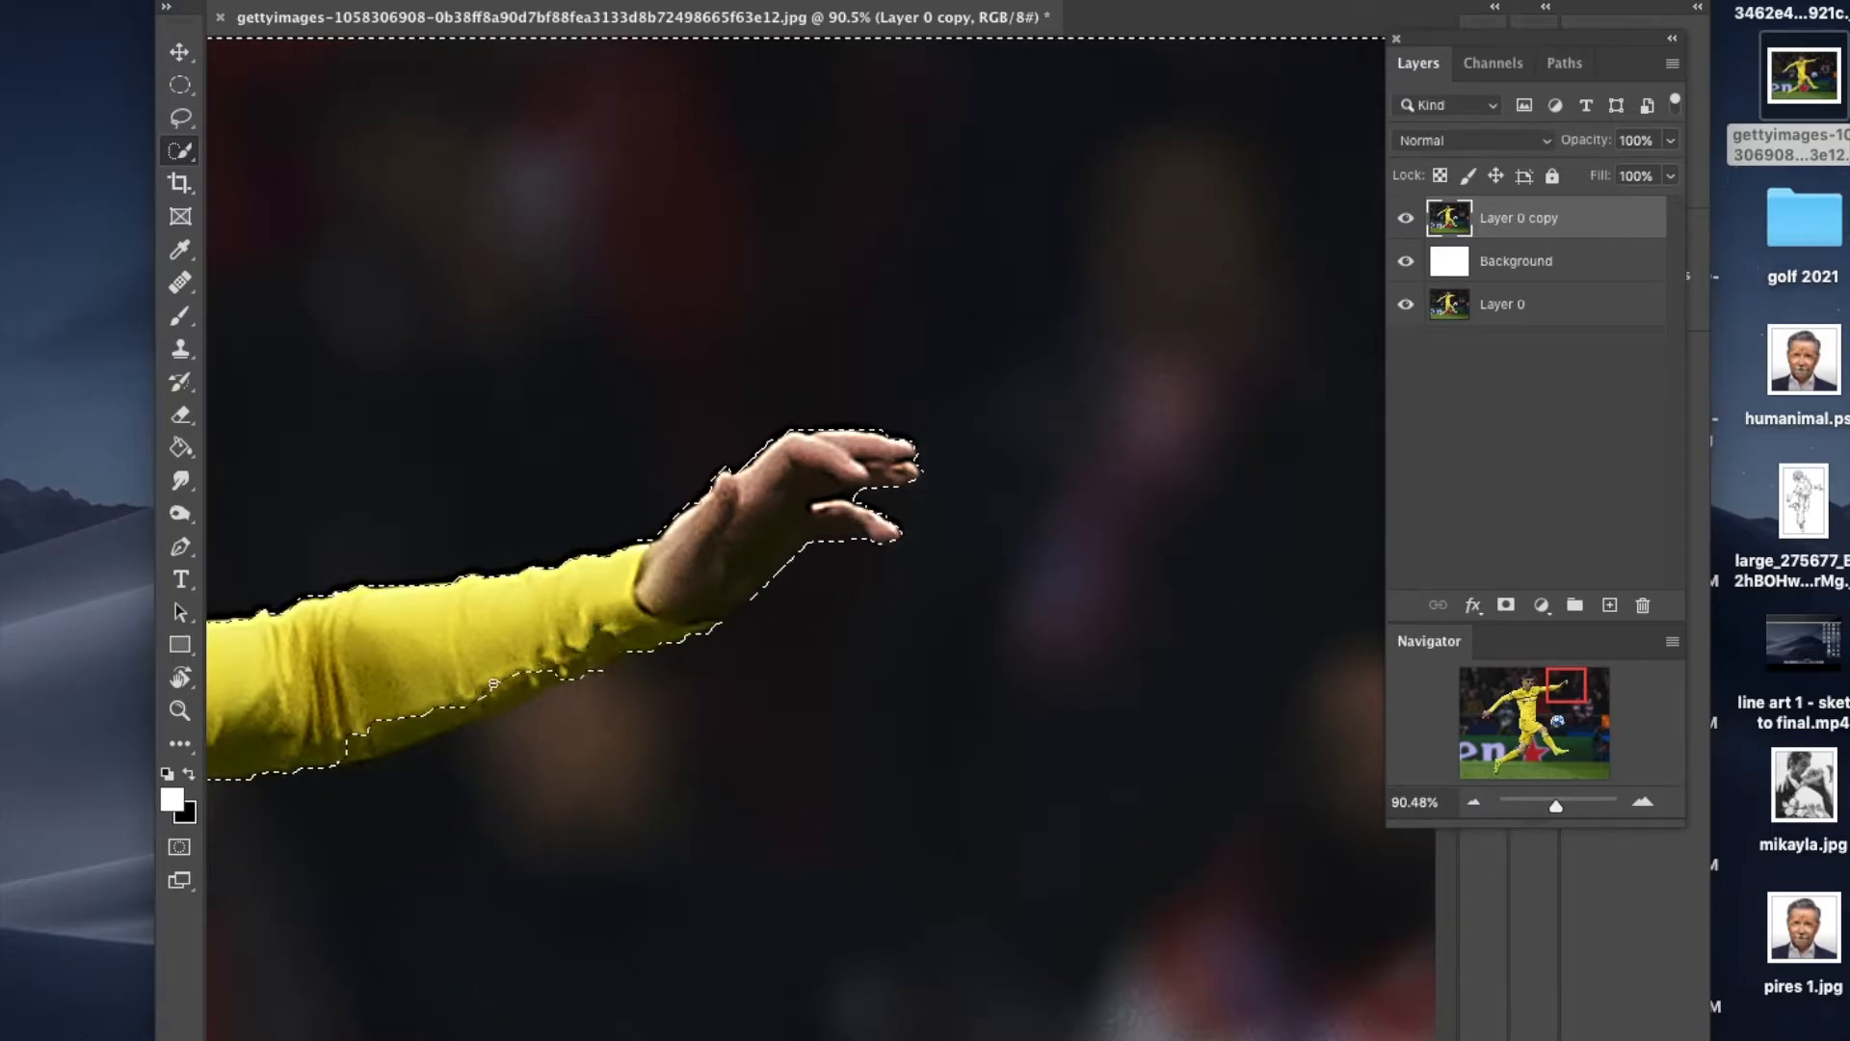
Step: Subtract the jersey's chest stripe, collar, neck and head from the selection, following the player's outline
left_click_drag(1566, 681, 1532, 687)
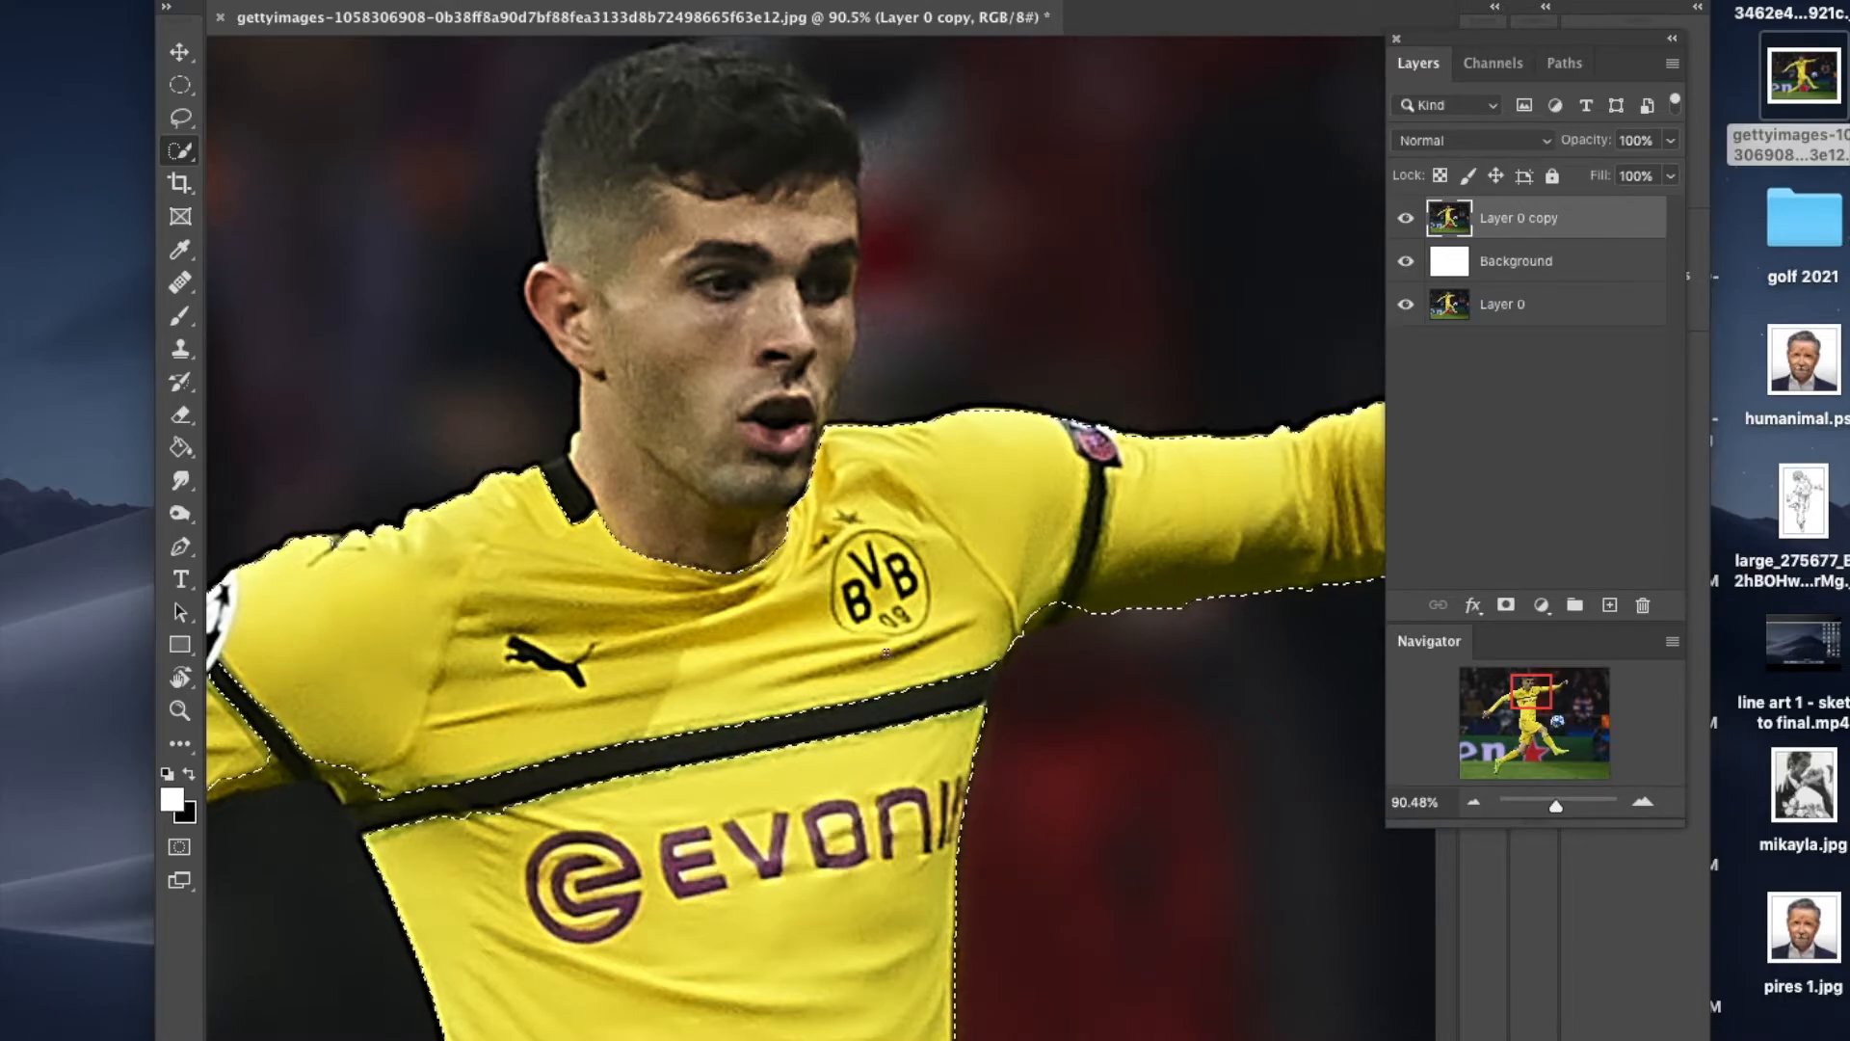
left_click(885, 652)
mouse_move(888, 618)
left_mouse_down()
mouse_move(878, 672)
mouse_move(964, 728)
left_mouse_up()
mouse_move(953, 654)
left_mouse_down()
mouse_move(893, 661)
mouse_move(870, 633)
mouse_move(786, 672)
mouse_move(730, 750)
mouse_move(537, 785)
mouse_move(578, 843)
mouse_move(353, 787)
mouse_move(324, 757)
mouse_move(265, 754)
left_mouse_up()
left_click(571, 485)
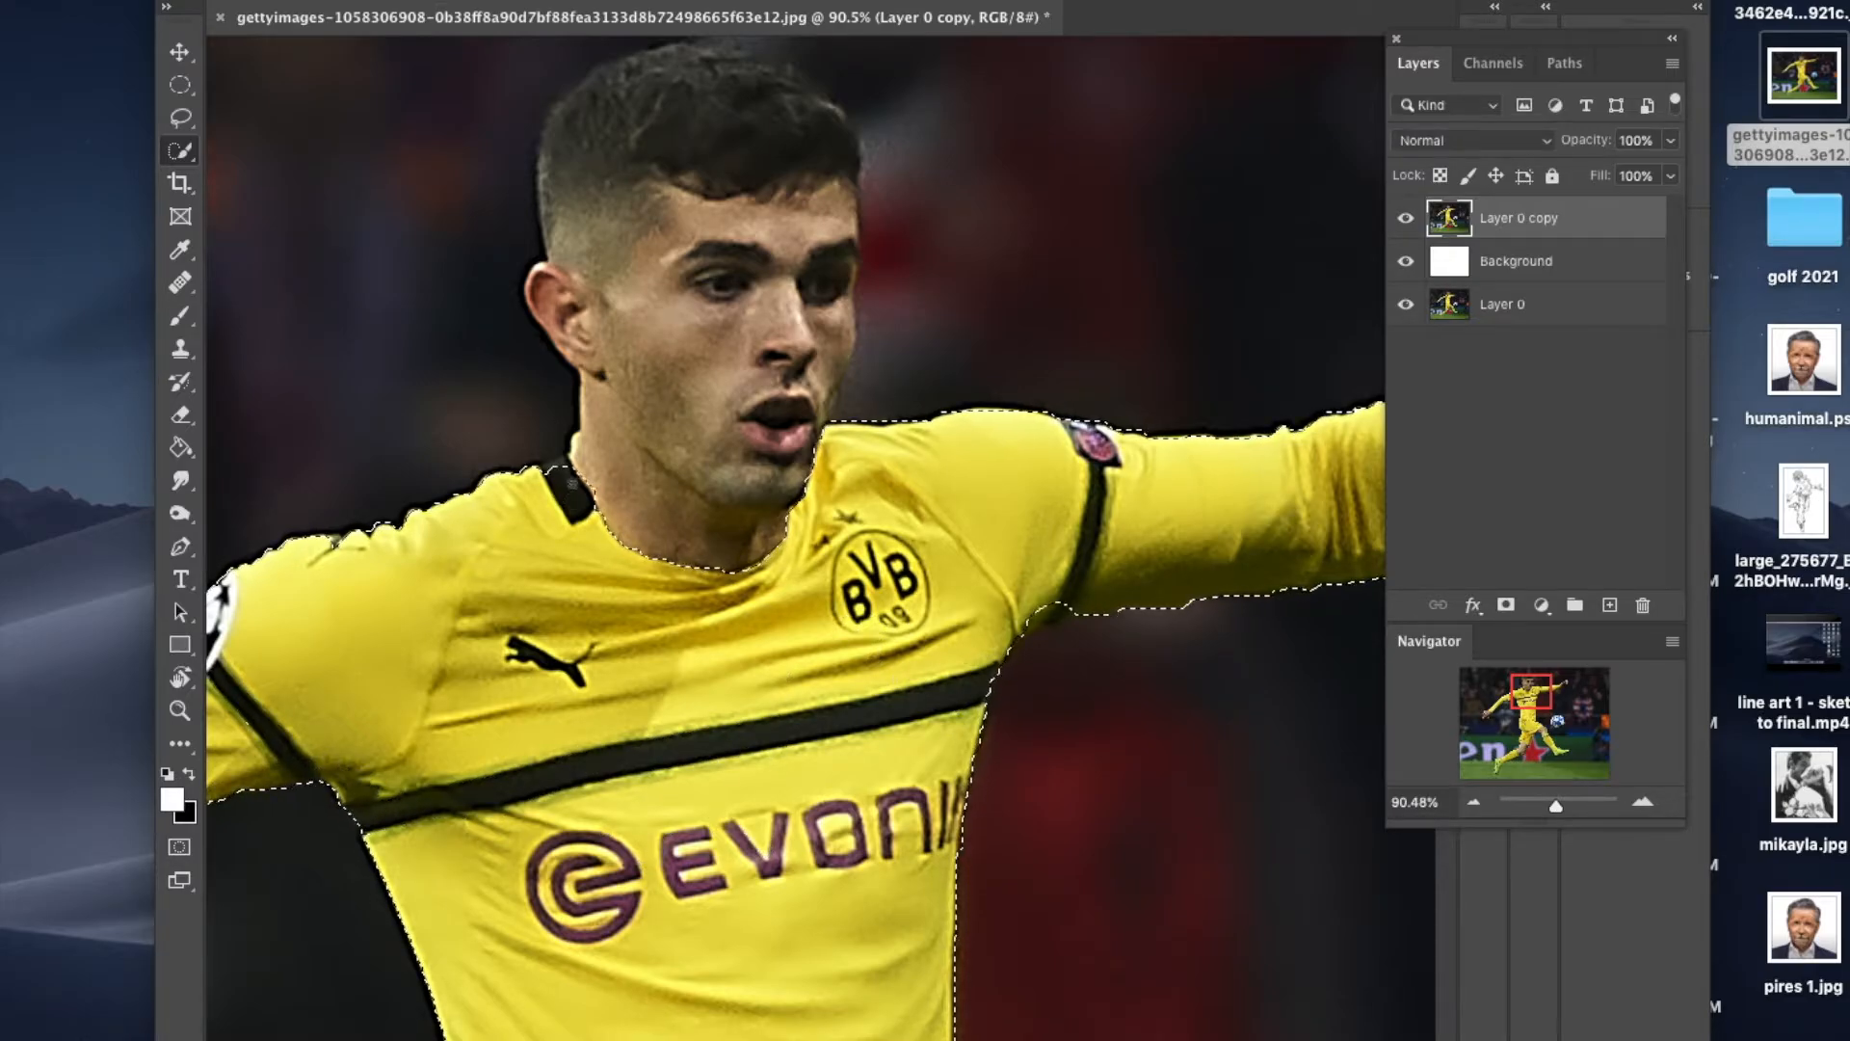
mouse_move(595, 396)
left_mouse_down()
mouse_move(610, 432)
mouse_move(707, 451)
left_mouse_up()
left_click_drag(819, 390, 847, 272)
left_click_drag(829, 123, 571, 289)
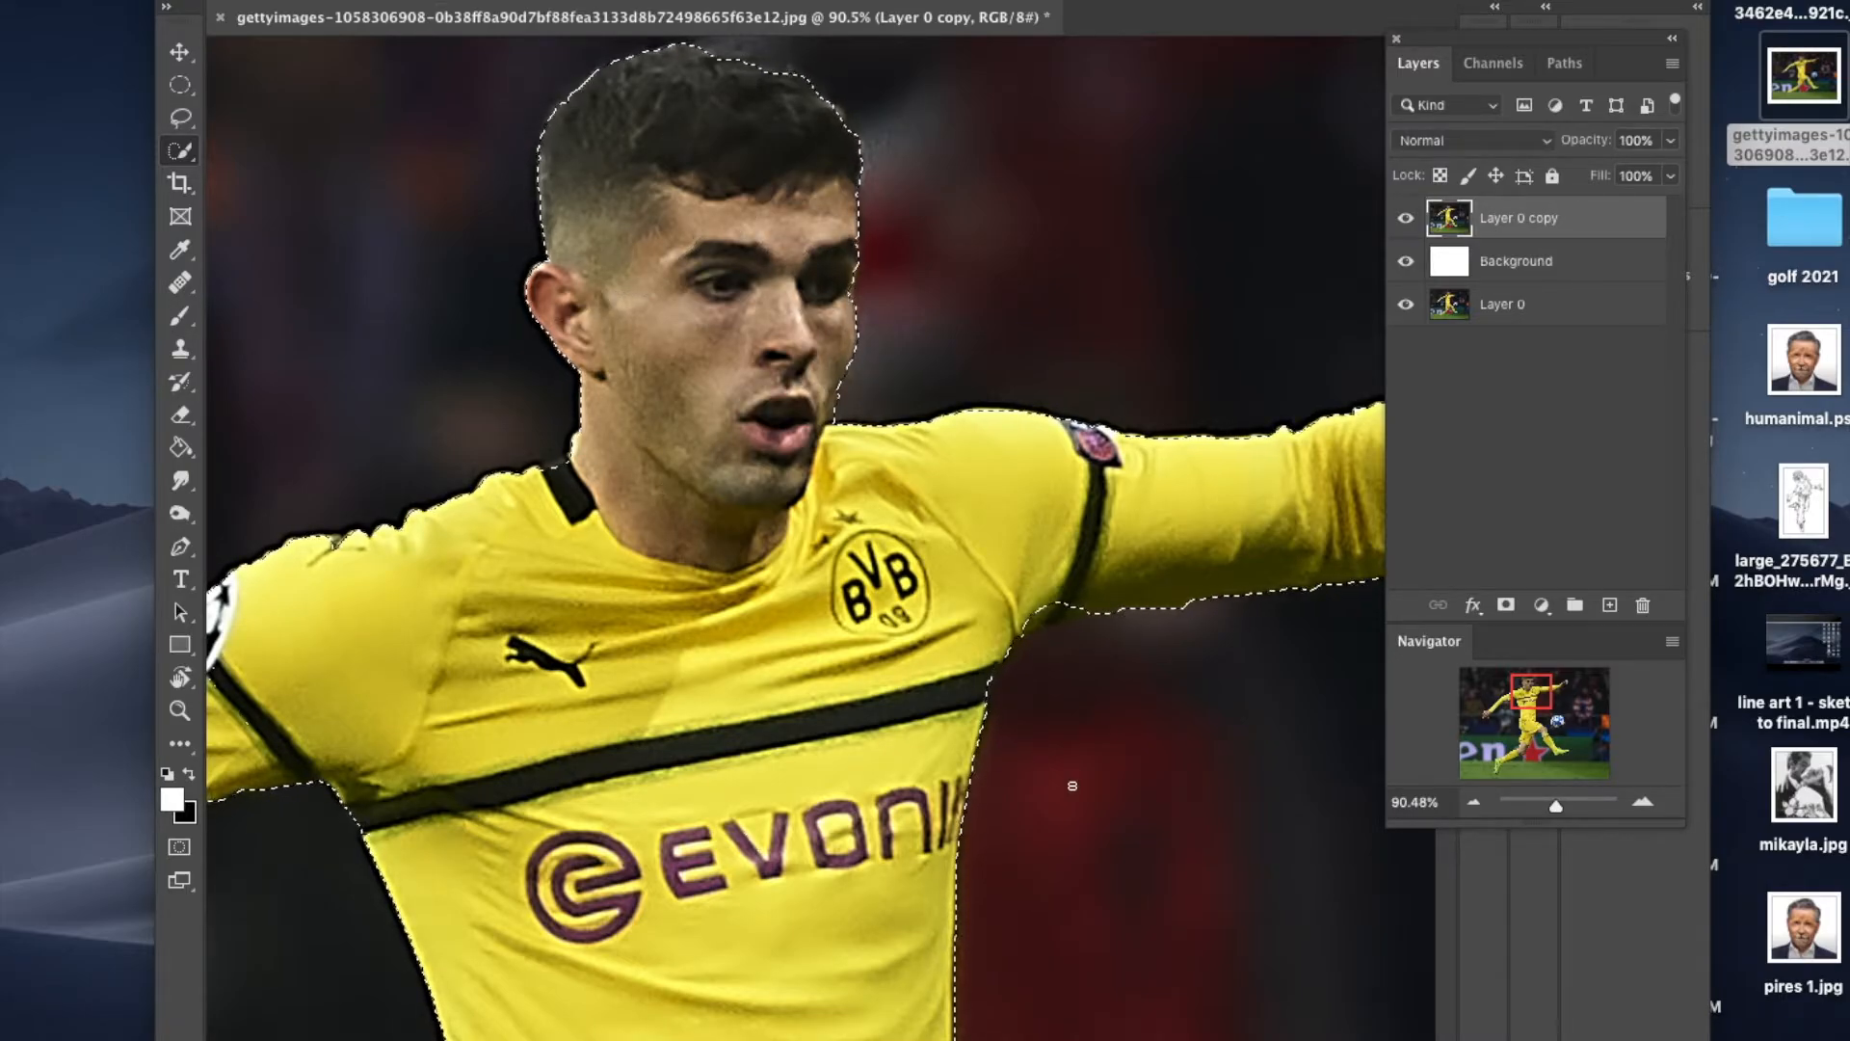
Step: Subtract the player's trailing arm, including the hand and fingers, from the selection
left_click_drag(1531, 688, 1513, 699)
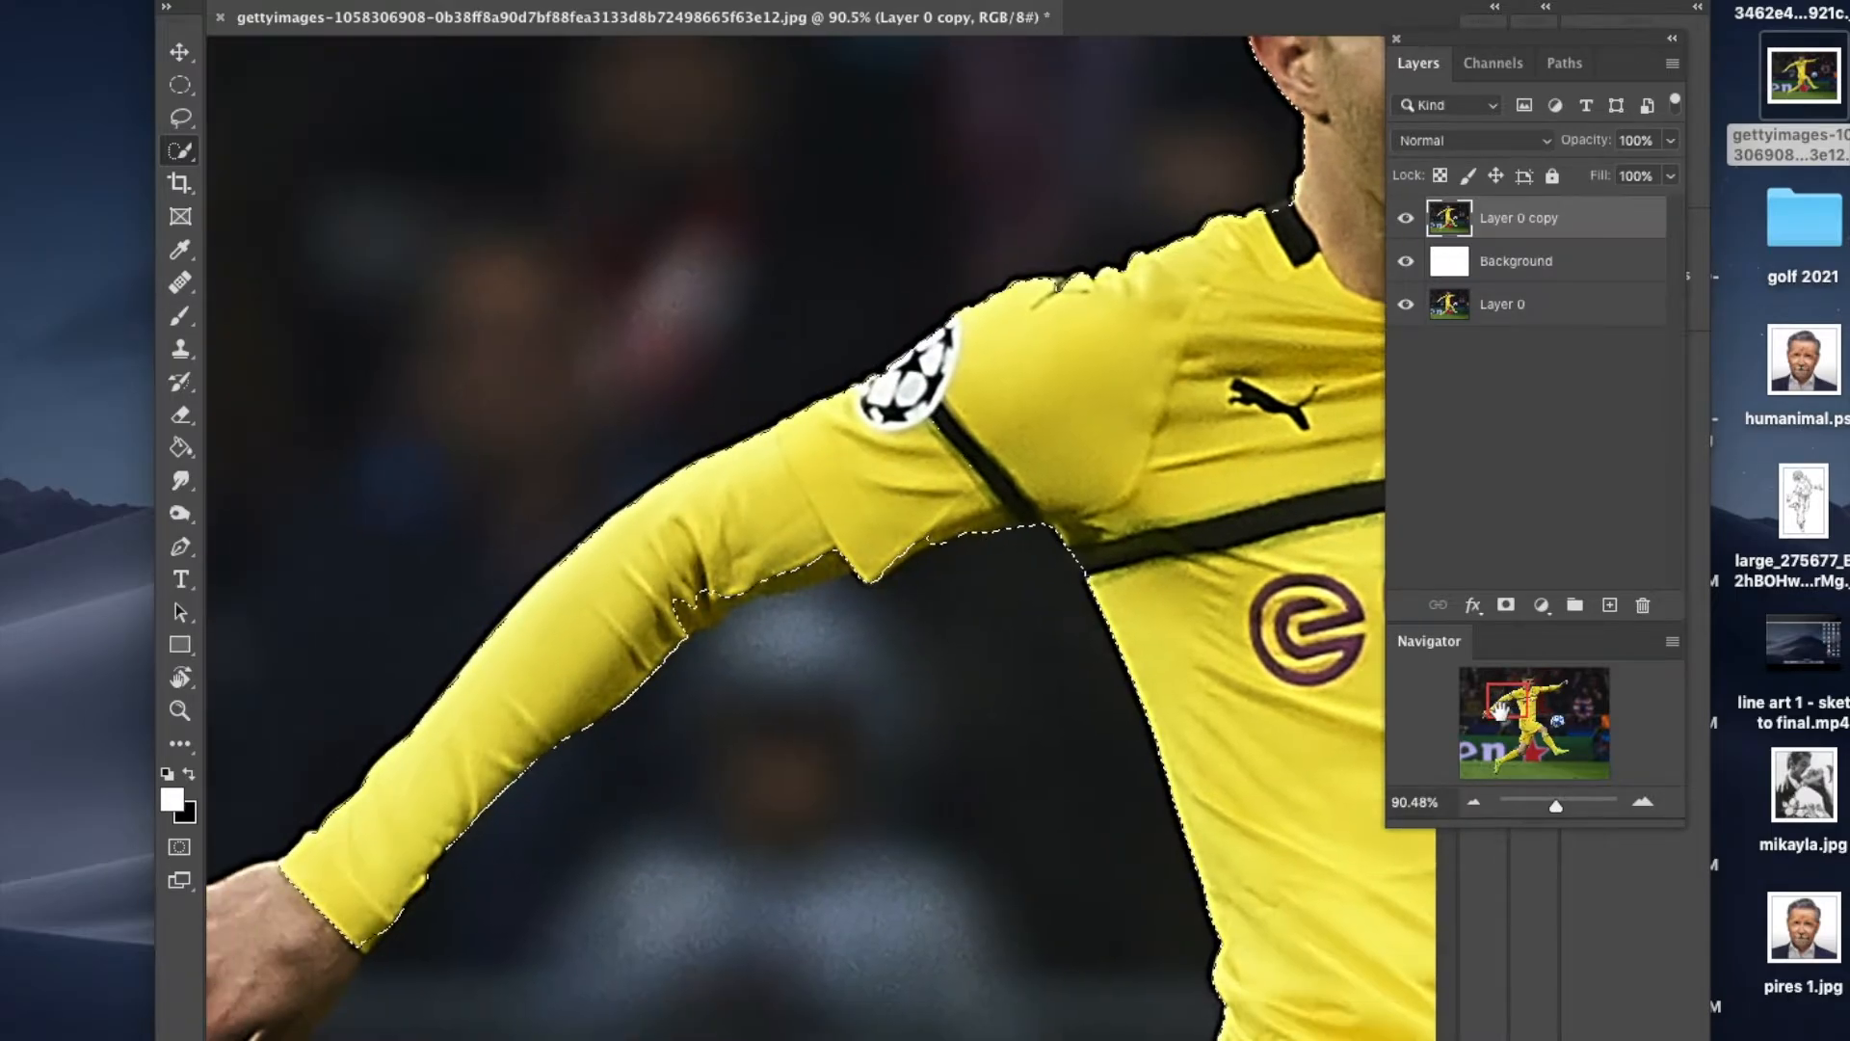
left_click_drag(766, 582, 704, 617)
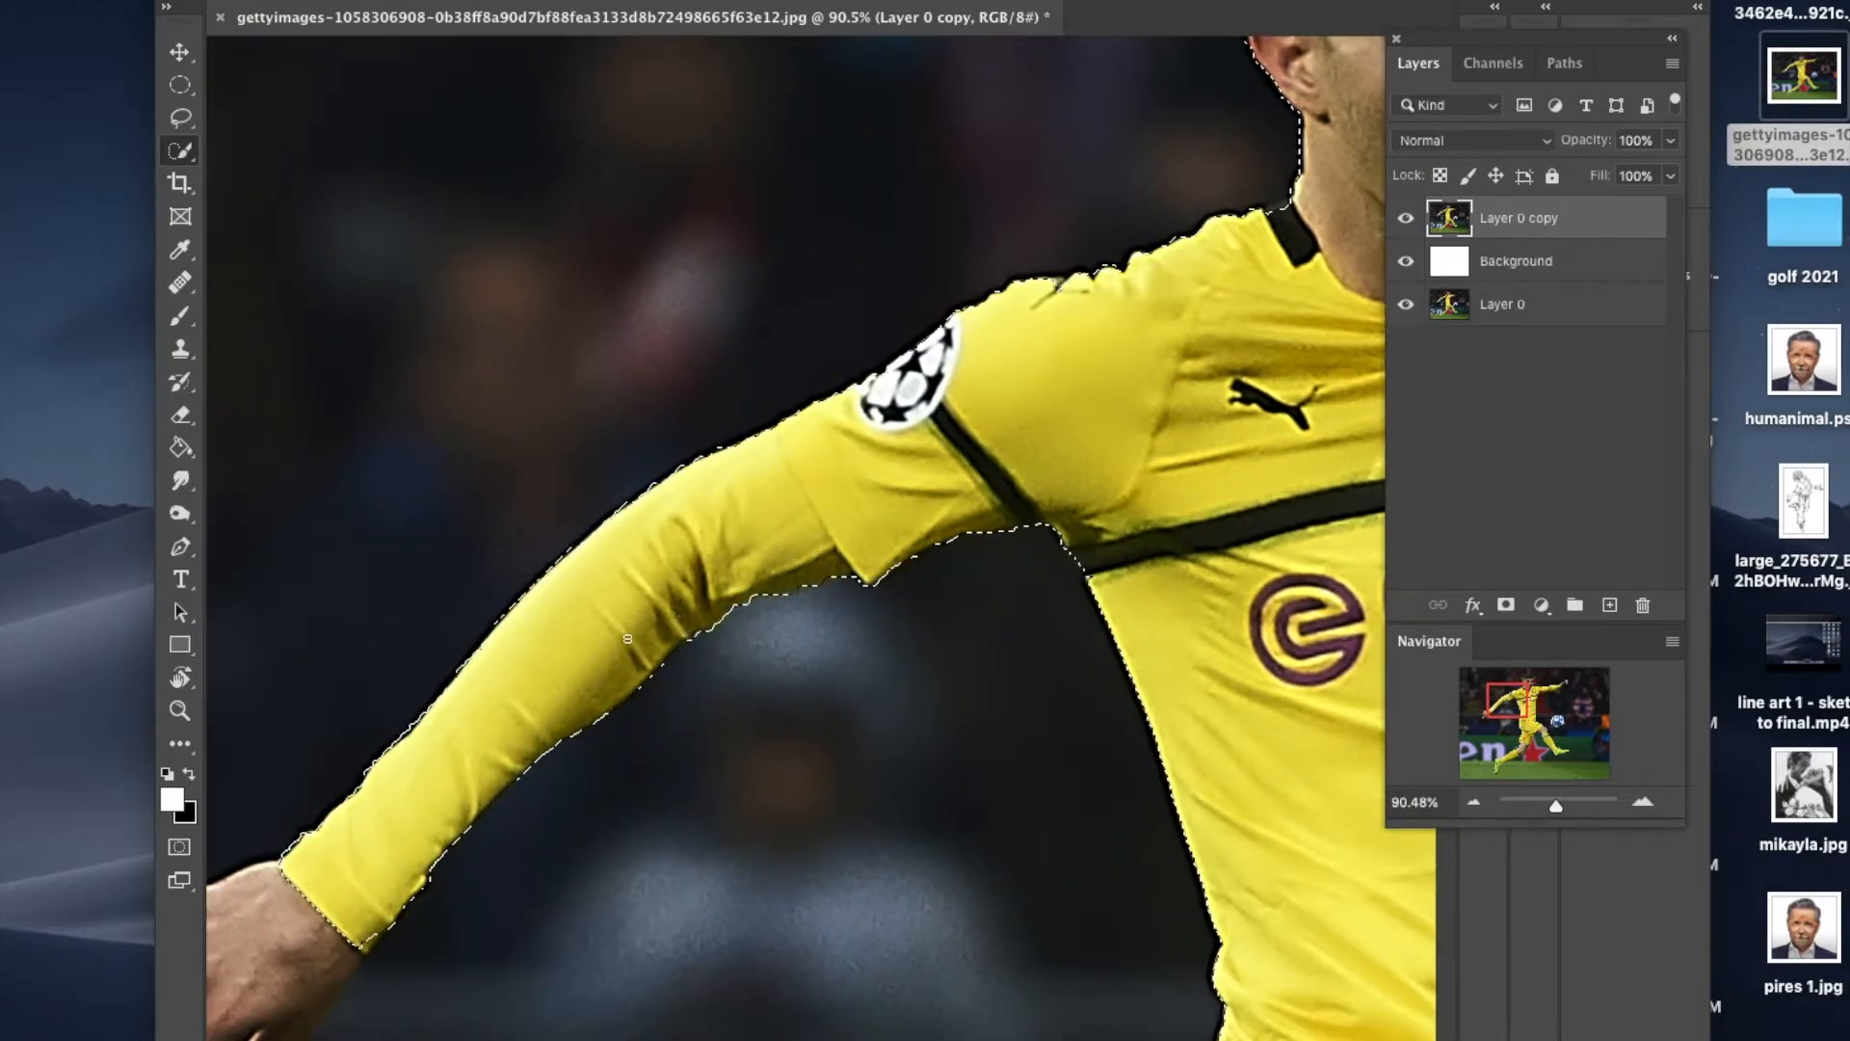
left_click(1494, 713)
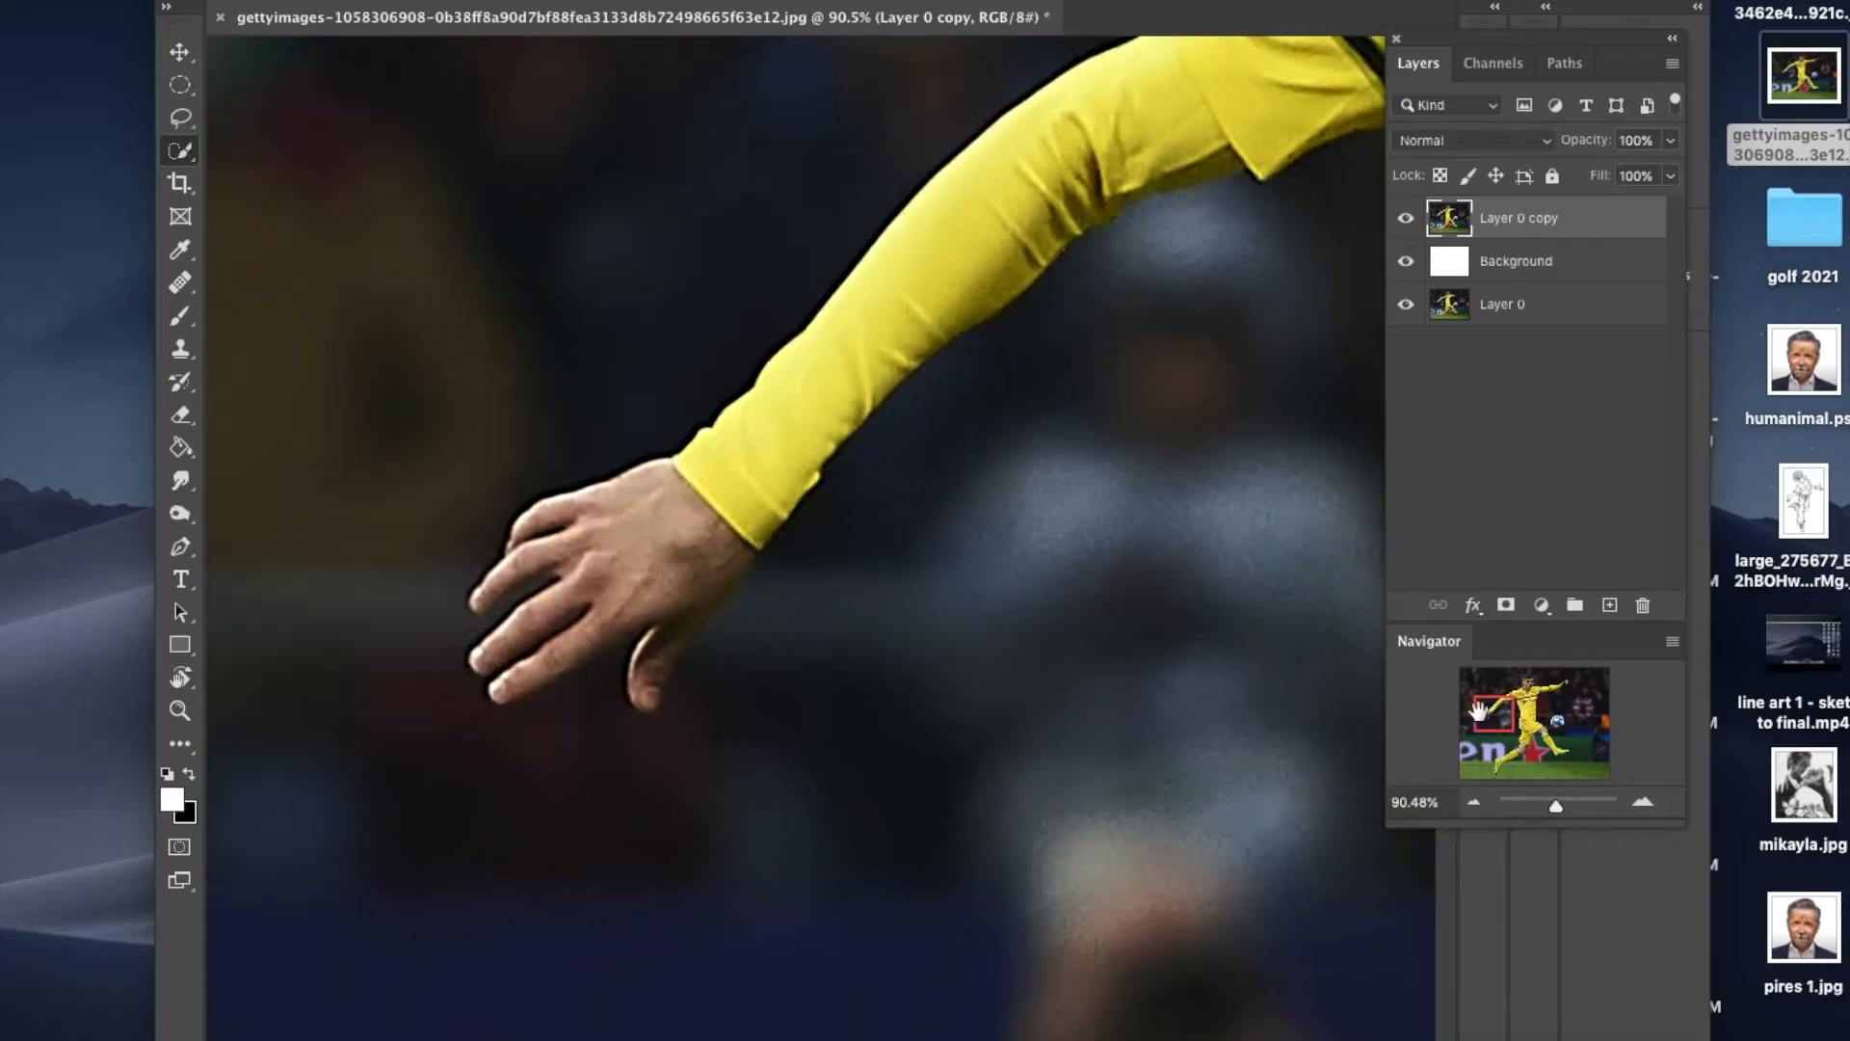
left_click_drag(651, 529, 586, 562)
mouse_move(502, 677)
left_mouse_down()
mouse_move(679, 603)
mouse_move(652, 686)
left_mouse_up()
left_click_drag(525, 570, 478, 601)
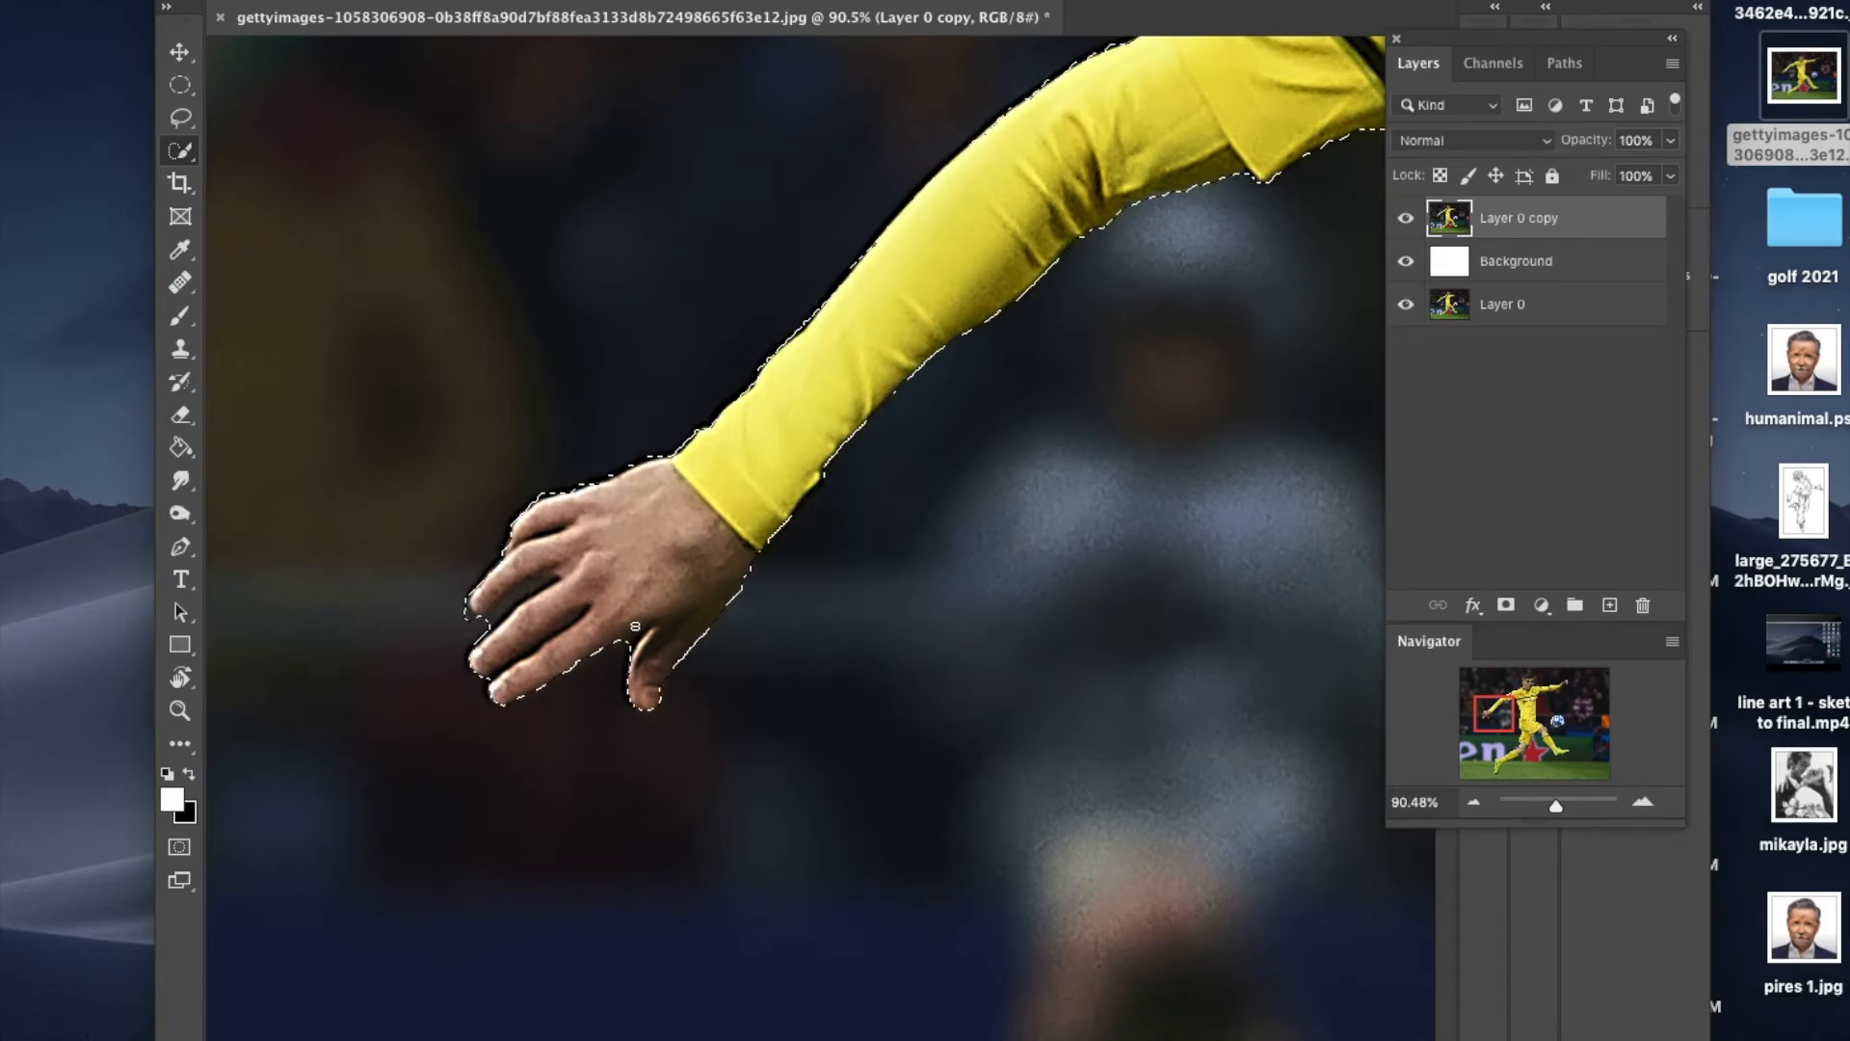
Step: Subtract the trailing leg's knee, sock and boot with its studs from the selection
mouse_move(1523, 730)
left_mouse_down()
mouse_move(1538, 767)
mouse_move(1522, 748)
left_mouse_up()
left_click_drag(920, 595, 947, 633)
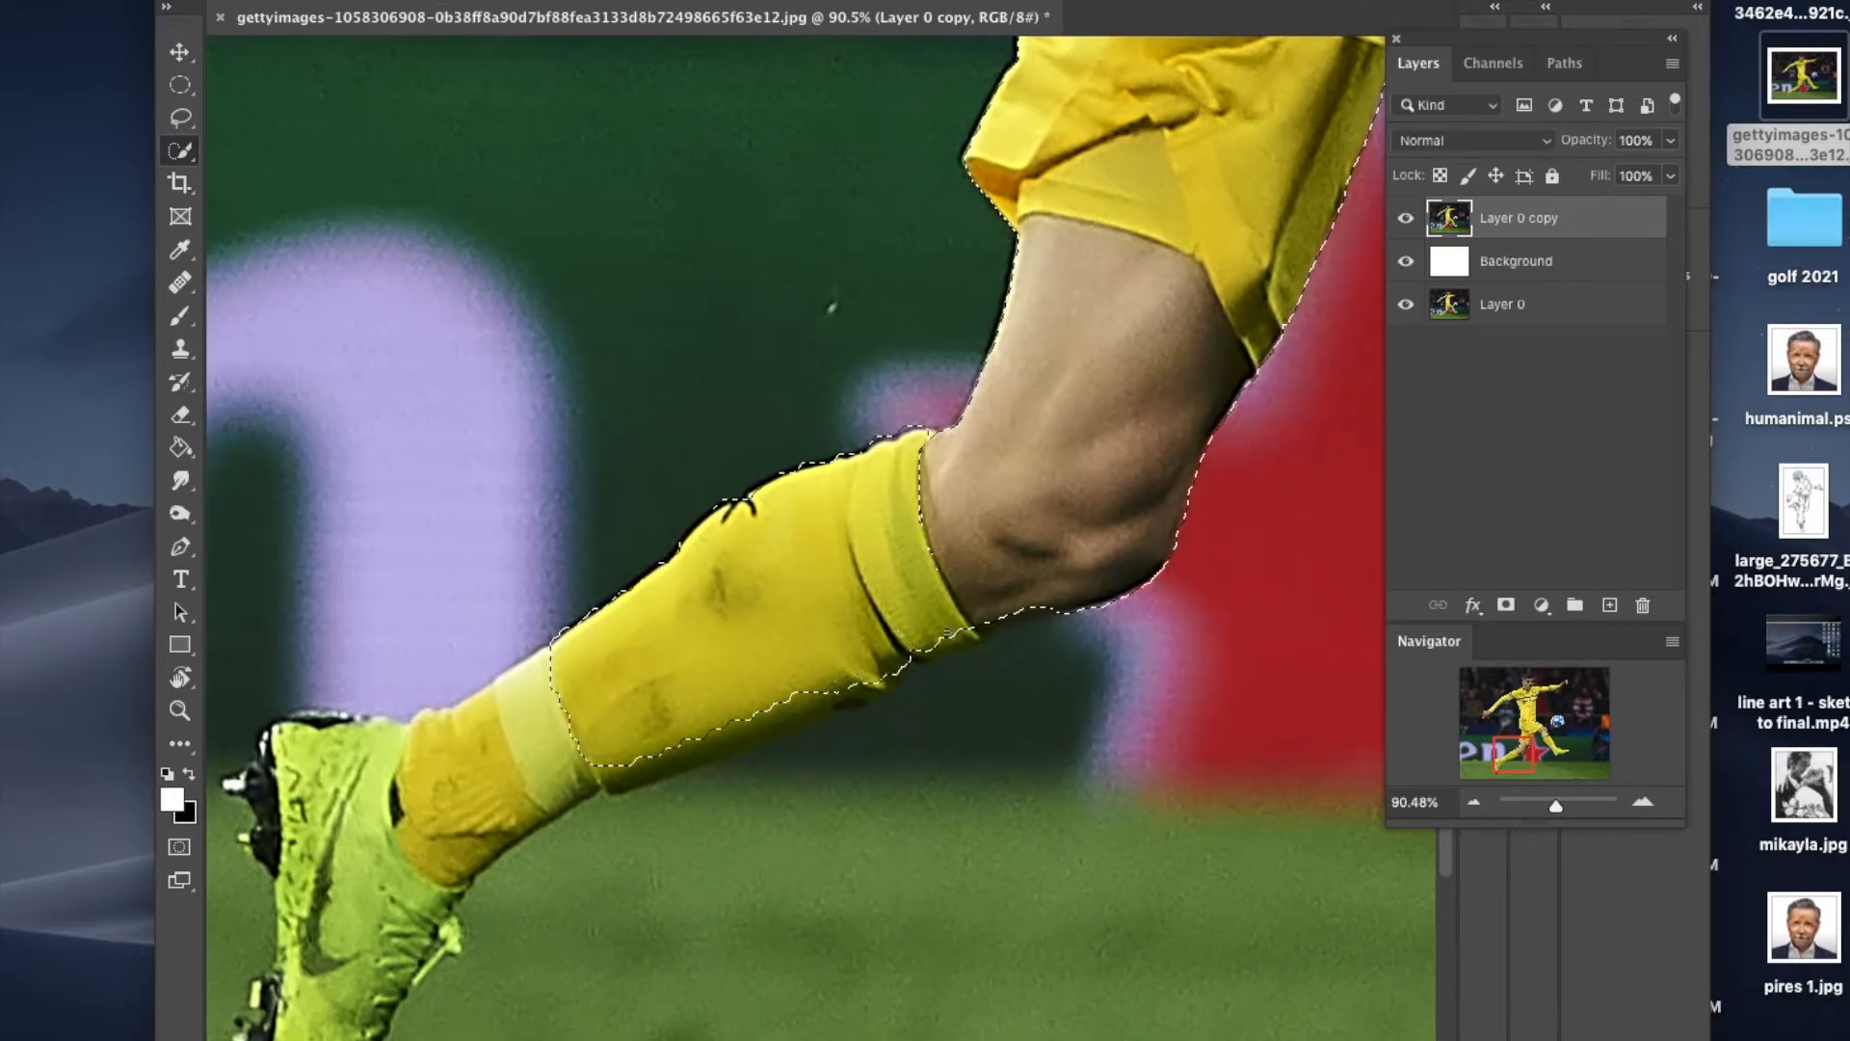
mouse_move(1055, 596)
left_mouse_down()
mouse_move(568, 799)
mouse_move(366, 940)
mouse_move(364, 989)
left_mouse_up()
left_click_drag(1524, 760, 1509, 766)
left_click_drag(715, 563, 711, 616)
left_click(680, 581)
left_click(691, 635)
mouse_move(715, 783)
left_mouse_down()
mouse_move(696, 830)
mouse_move(711, 918)
mouse_move(769, 997)
left_mouse_up()
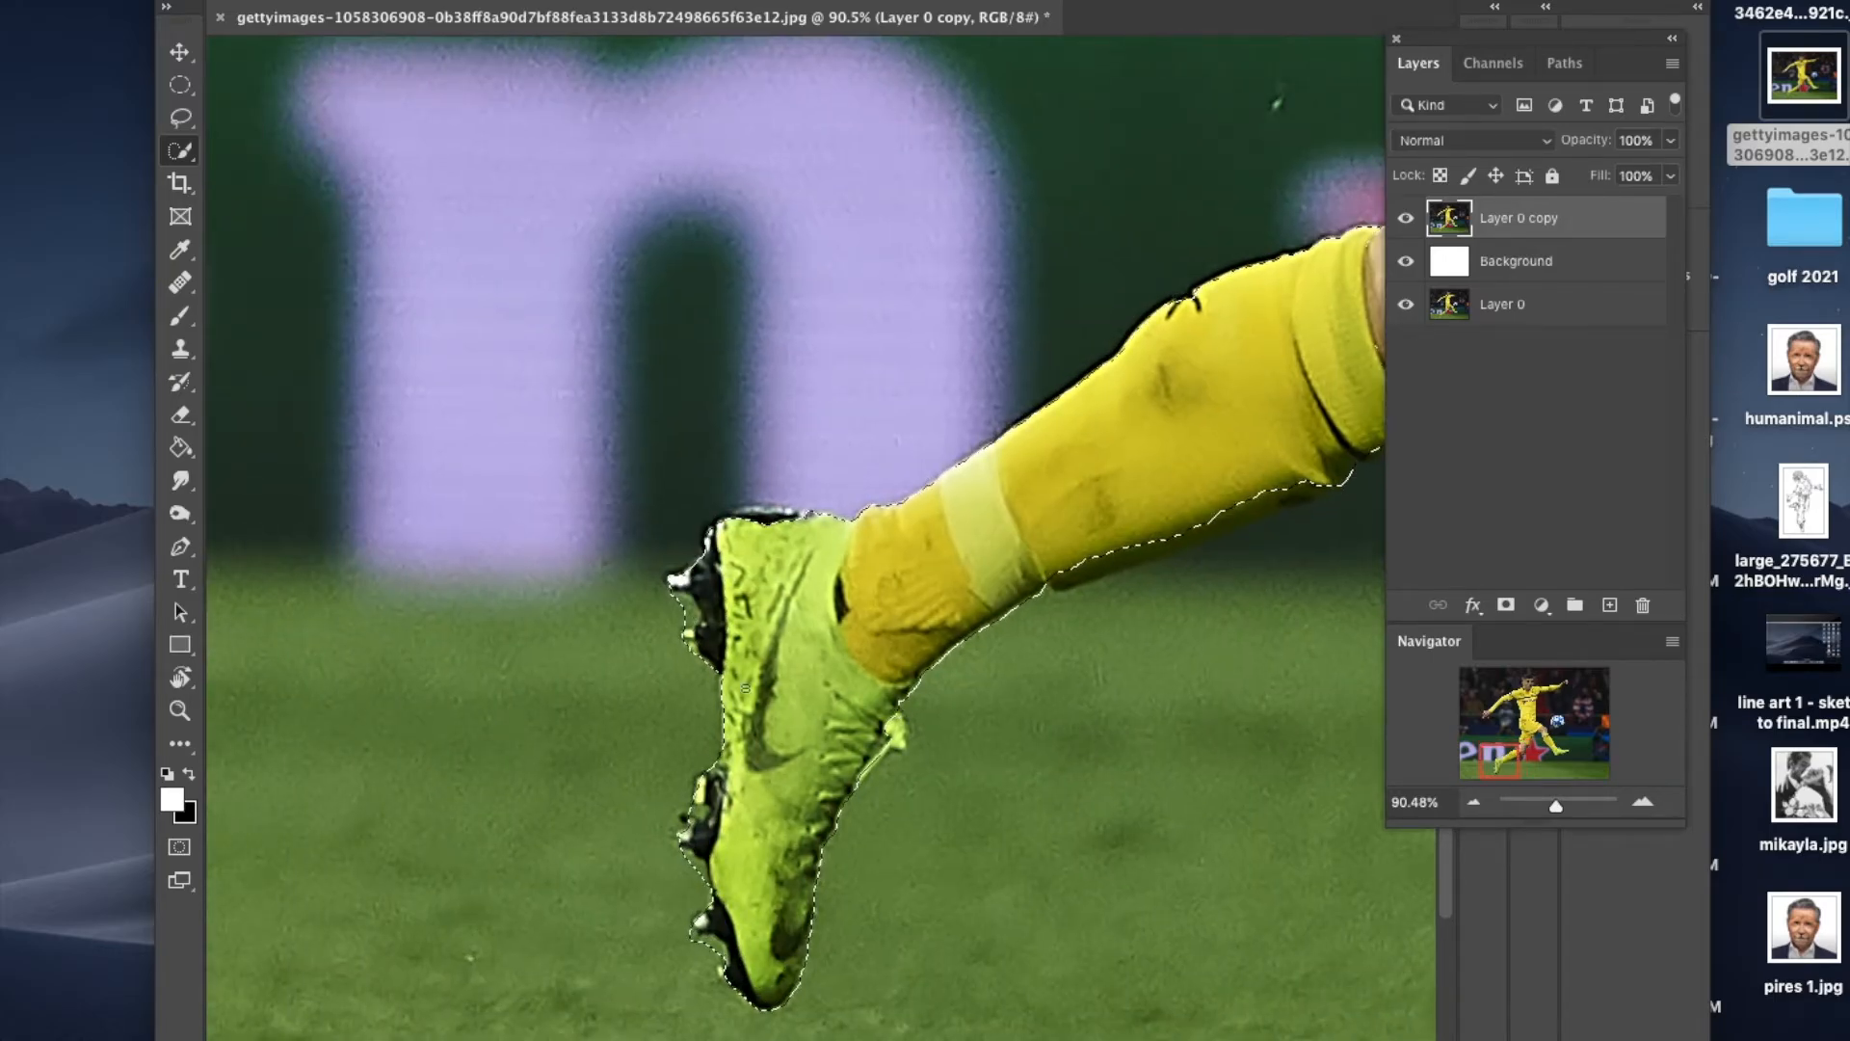
Step: Switch to Quick Mask and paint in black with the Brush over the uncovered underside of the trailing leg's sock
key("q")
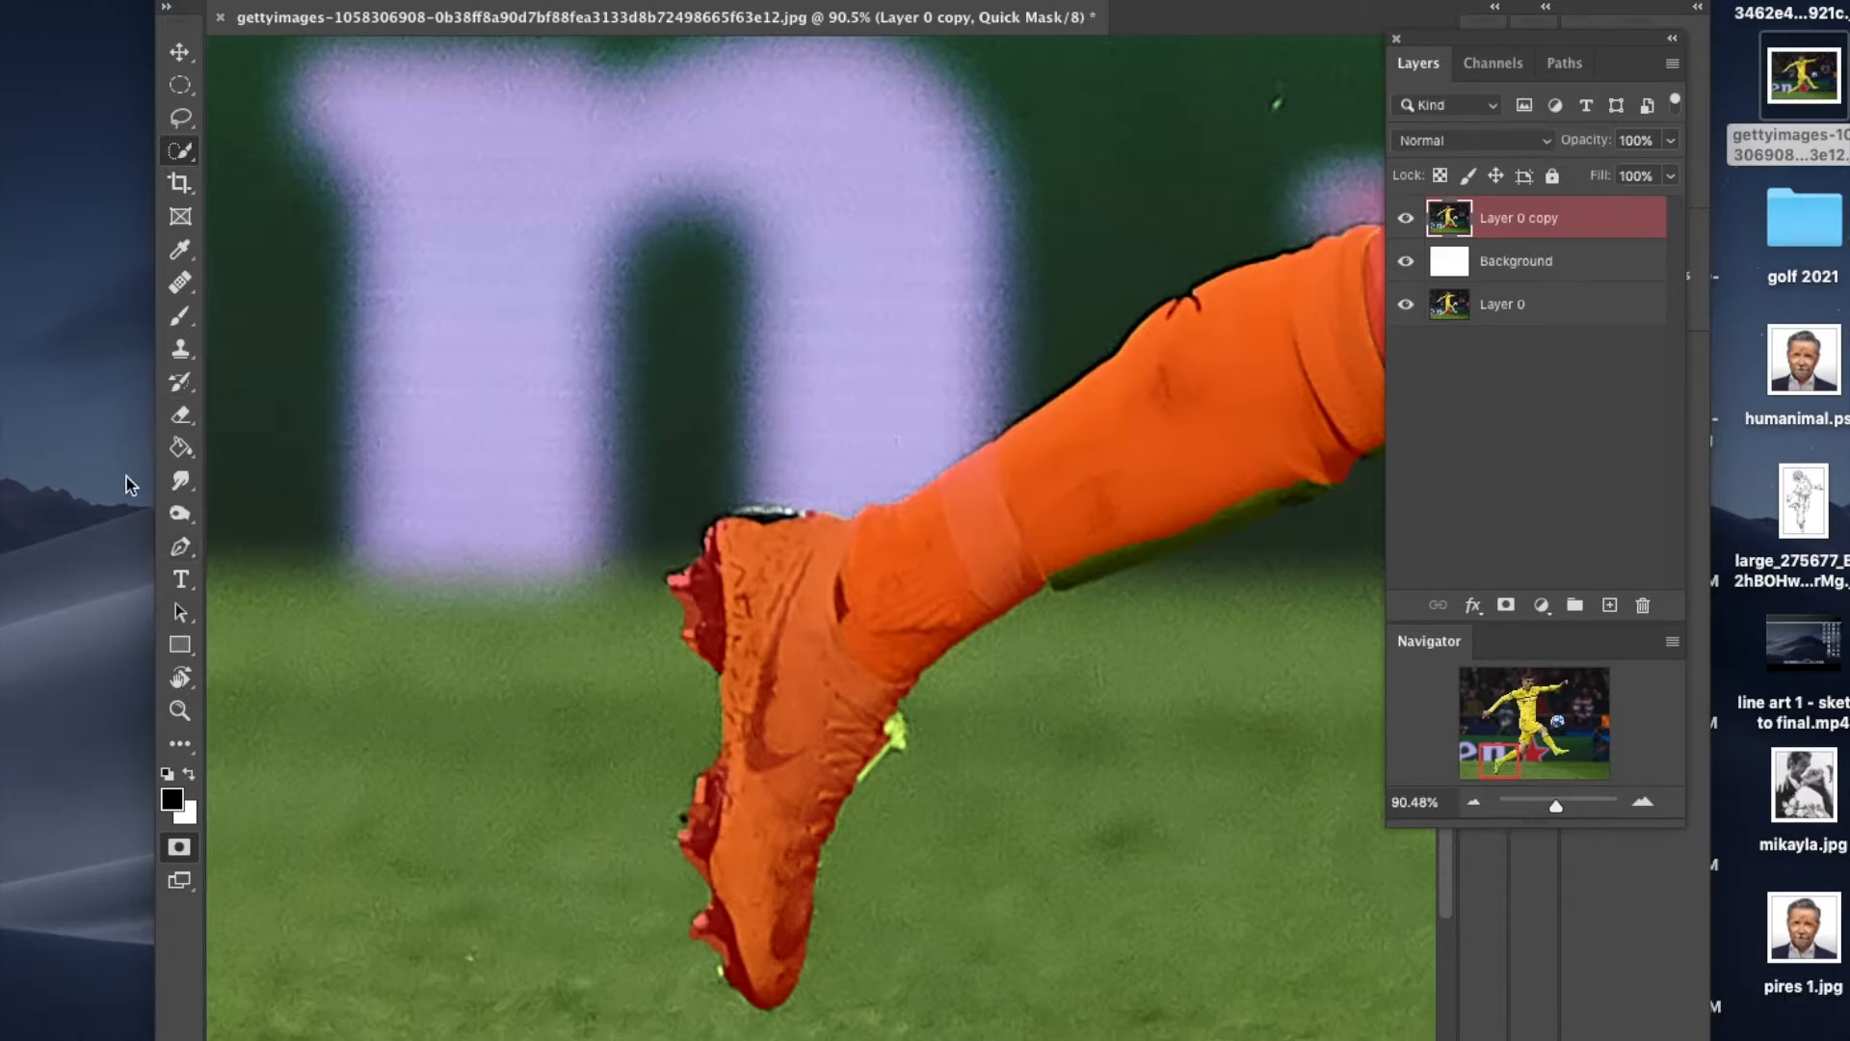
left_click(180, 317)
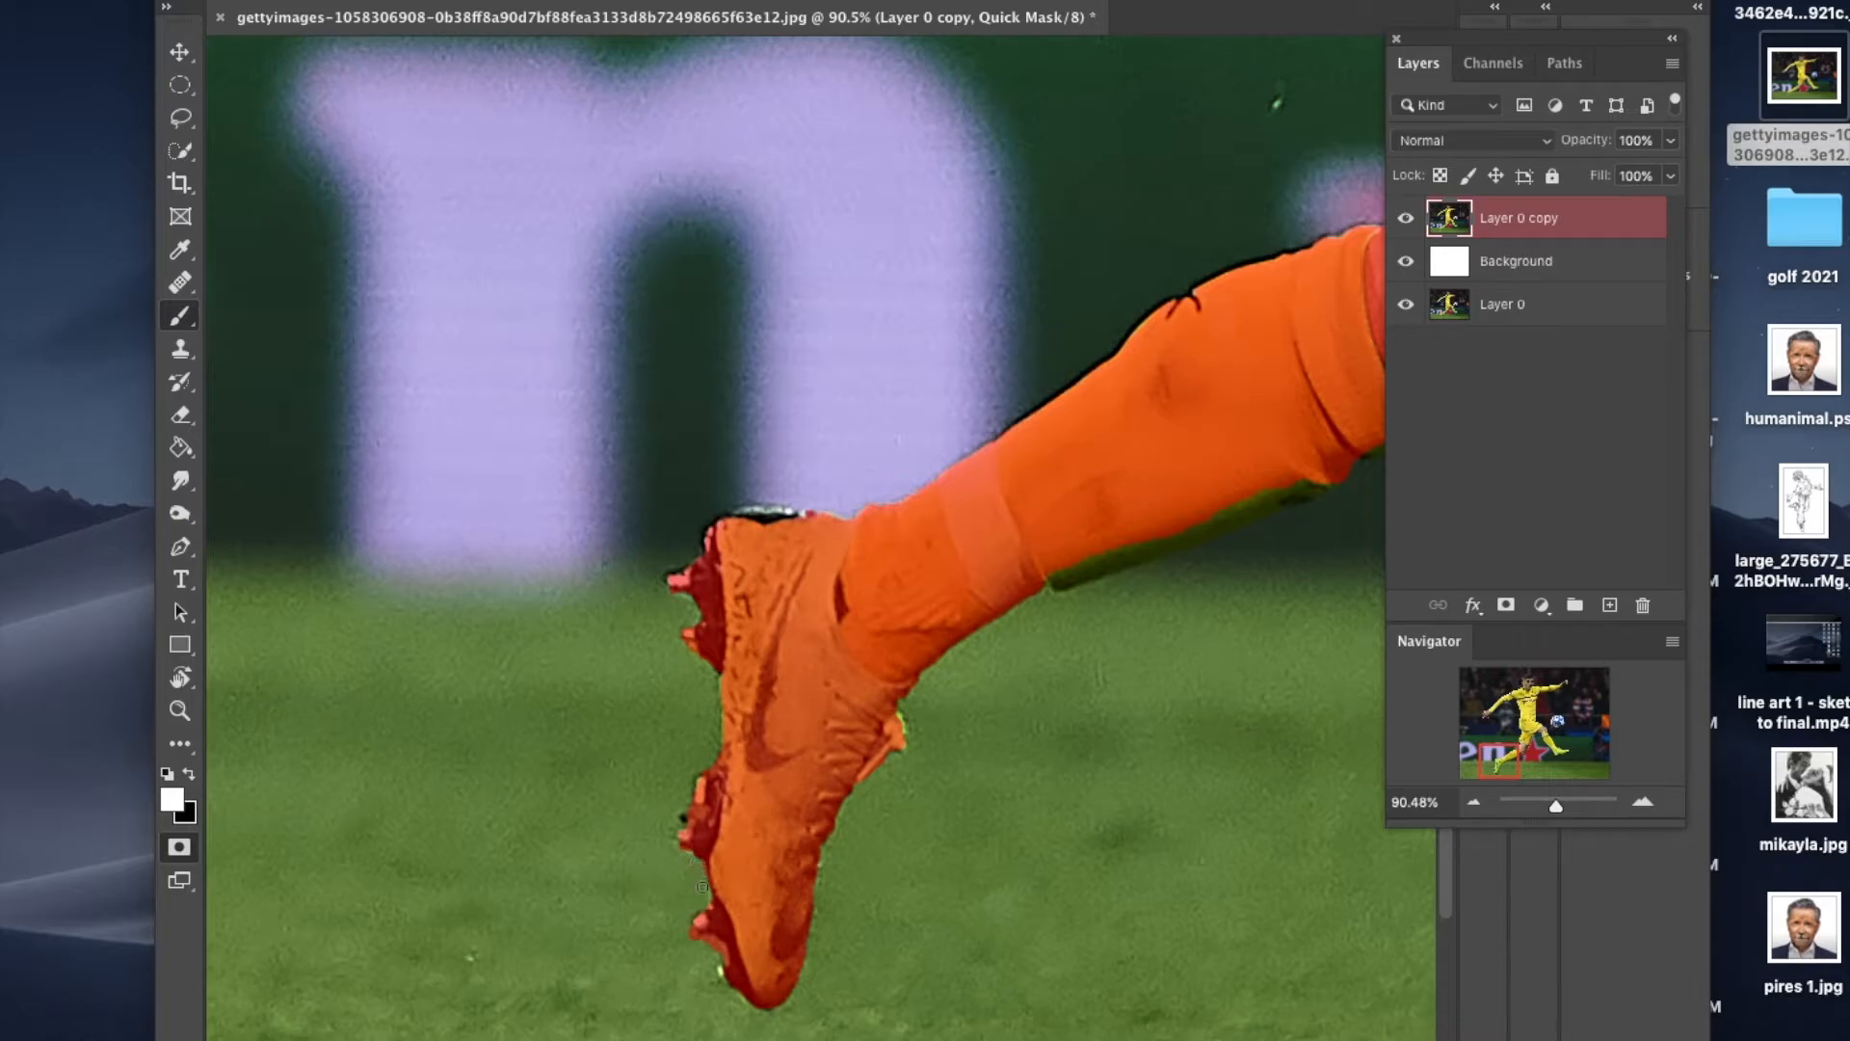
left_click(189, 774)
left_click_drag(1300, 476, 1264, 496)
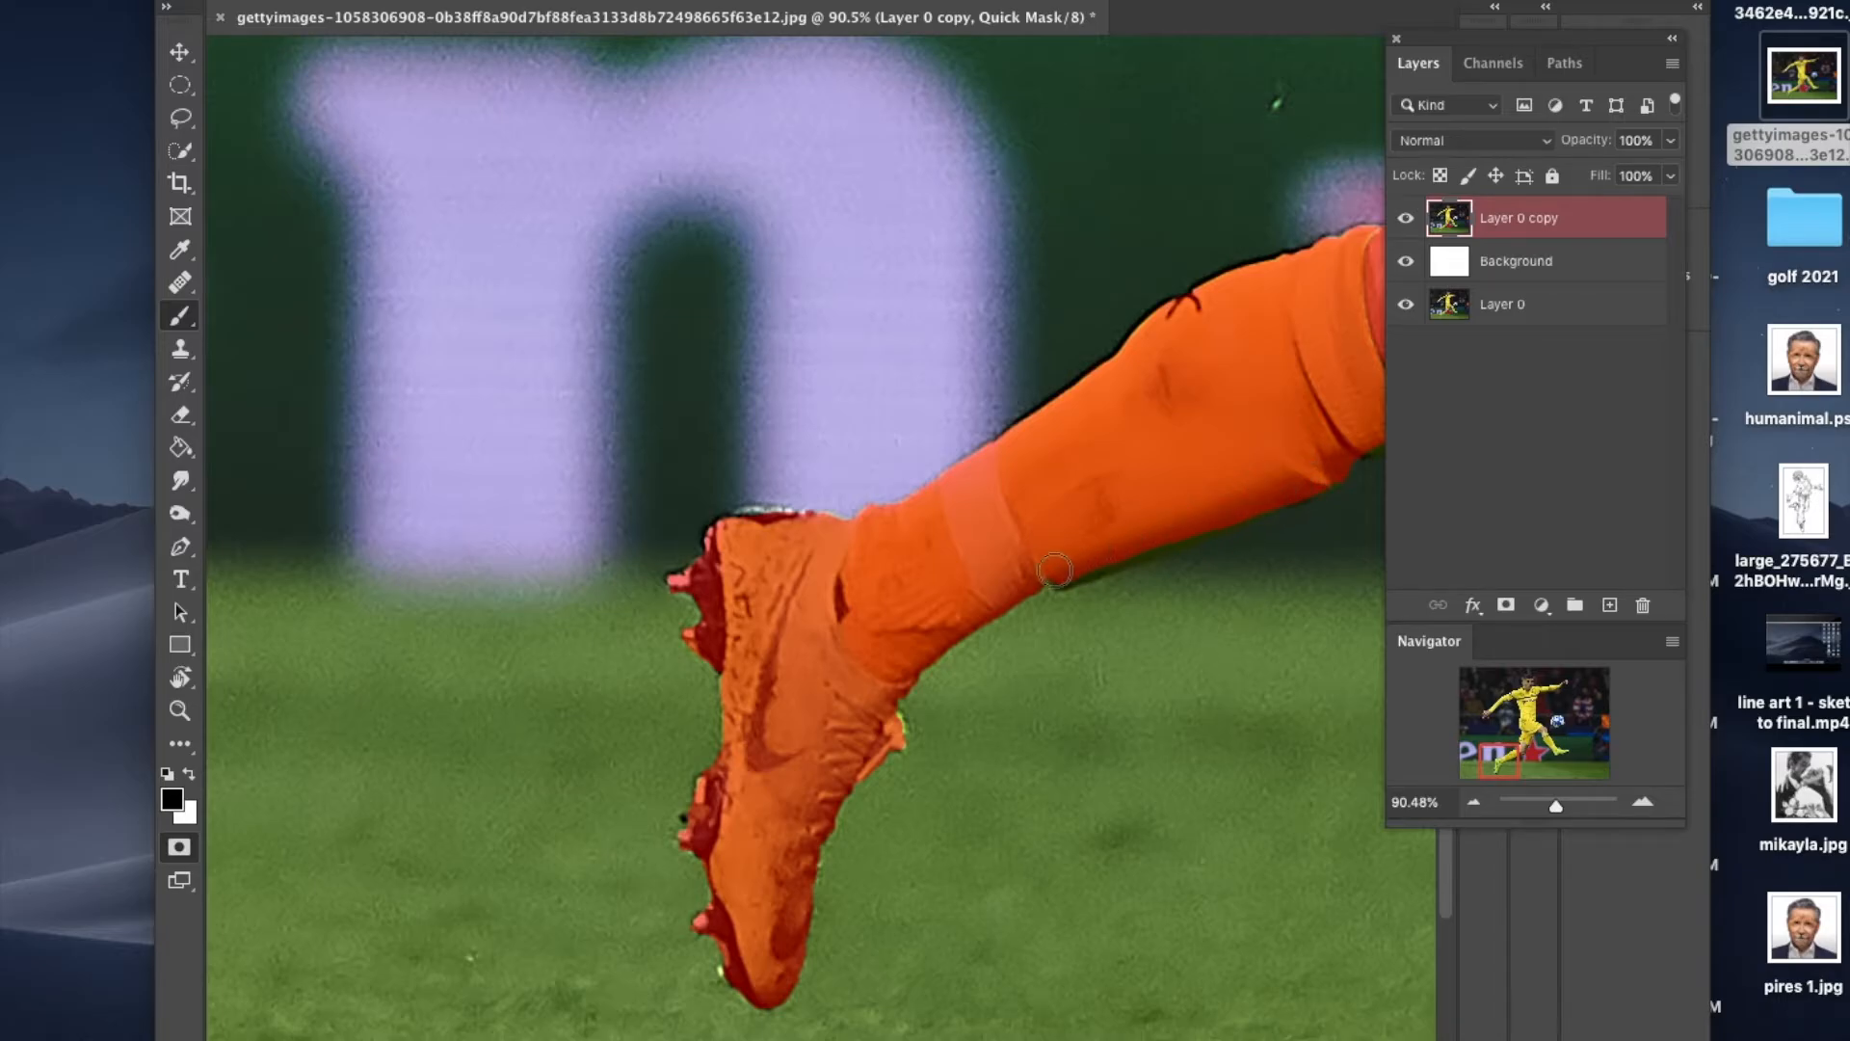
Step: Paint the mask over the uncovered edges and studs of the kicking foot's boot
scroll(1365, 661, "up", 10)
scroll(1366, 661, "right", 10)
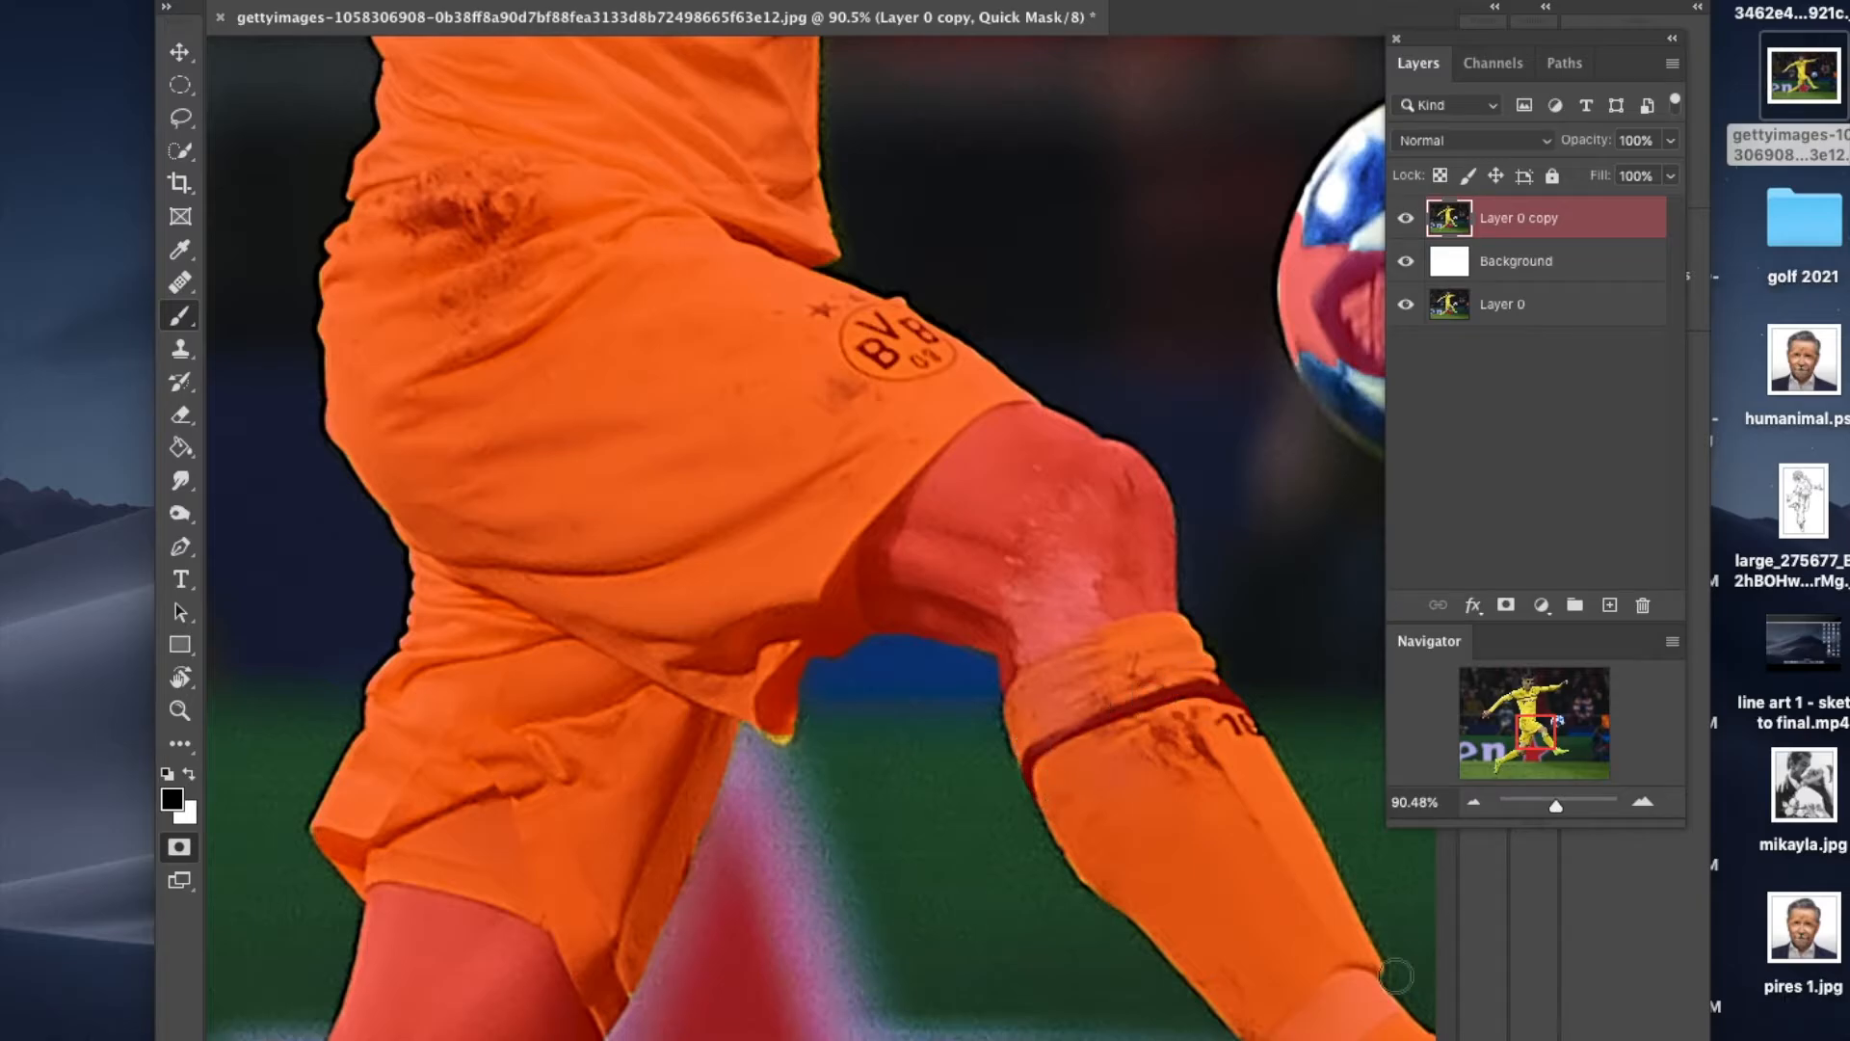
scroll(1342, 961, "down", 10)
scroll(1341, 961, "right", 15)
mouse_move(735, 769)
left_mouse_down()
mouse_move(679, 820)
mouse_move(634, 780)
mouse_move(615, 713)
mouse_move(753, 784)
mouse_move(791, 742)
mouse_move(881, 724)
mouse_move(884, 750)
mouse_move(903, 729)
mouse_move(950, 740)
mouse_move(961, 694)
mouse_move(974, 712)
mouse_move(1019, 707)
mouse_move(1057, 642)
mouse_move(926, 708)
left_mouse_up()
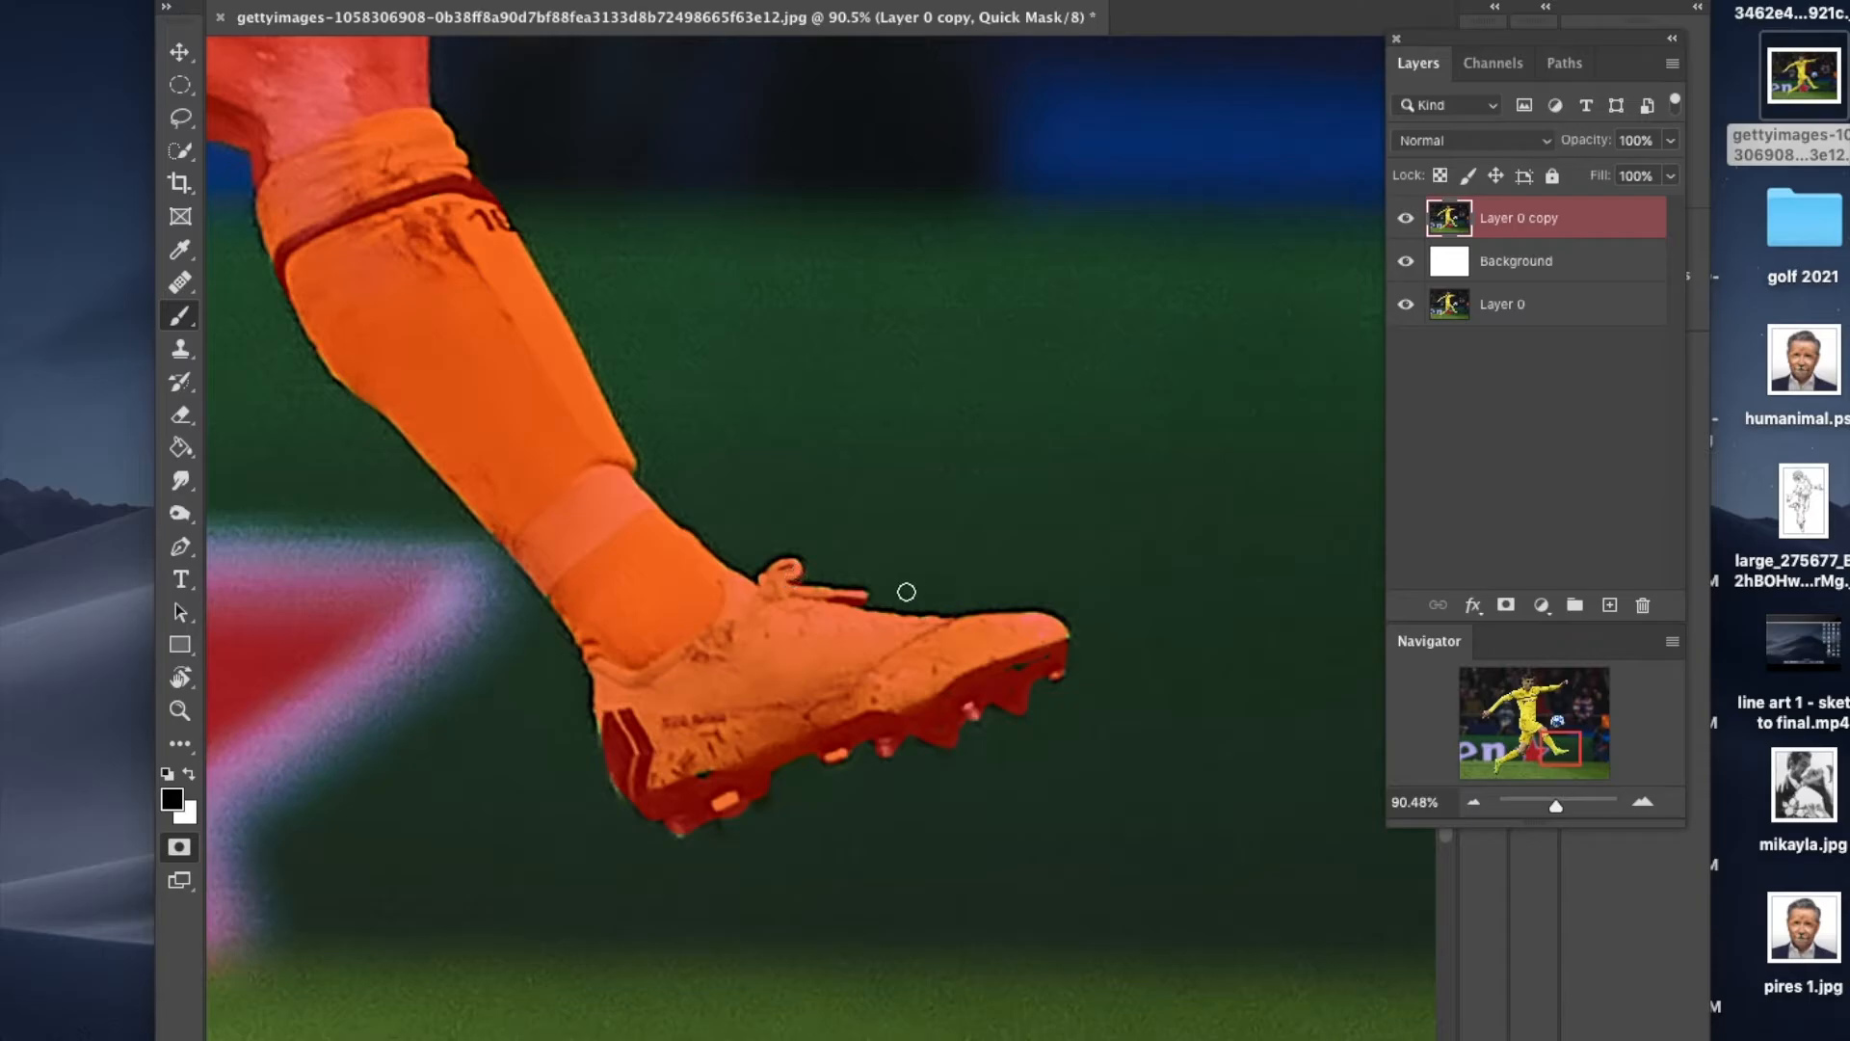
Step: Enlarge the brush to slightly more than the ball's diameter and mask the whole ball with one black dab
left_click_drag(1556, 786, 1551, 716)
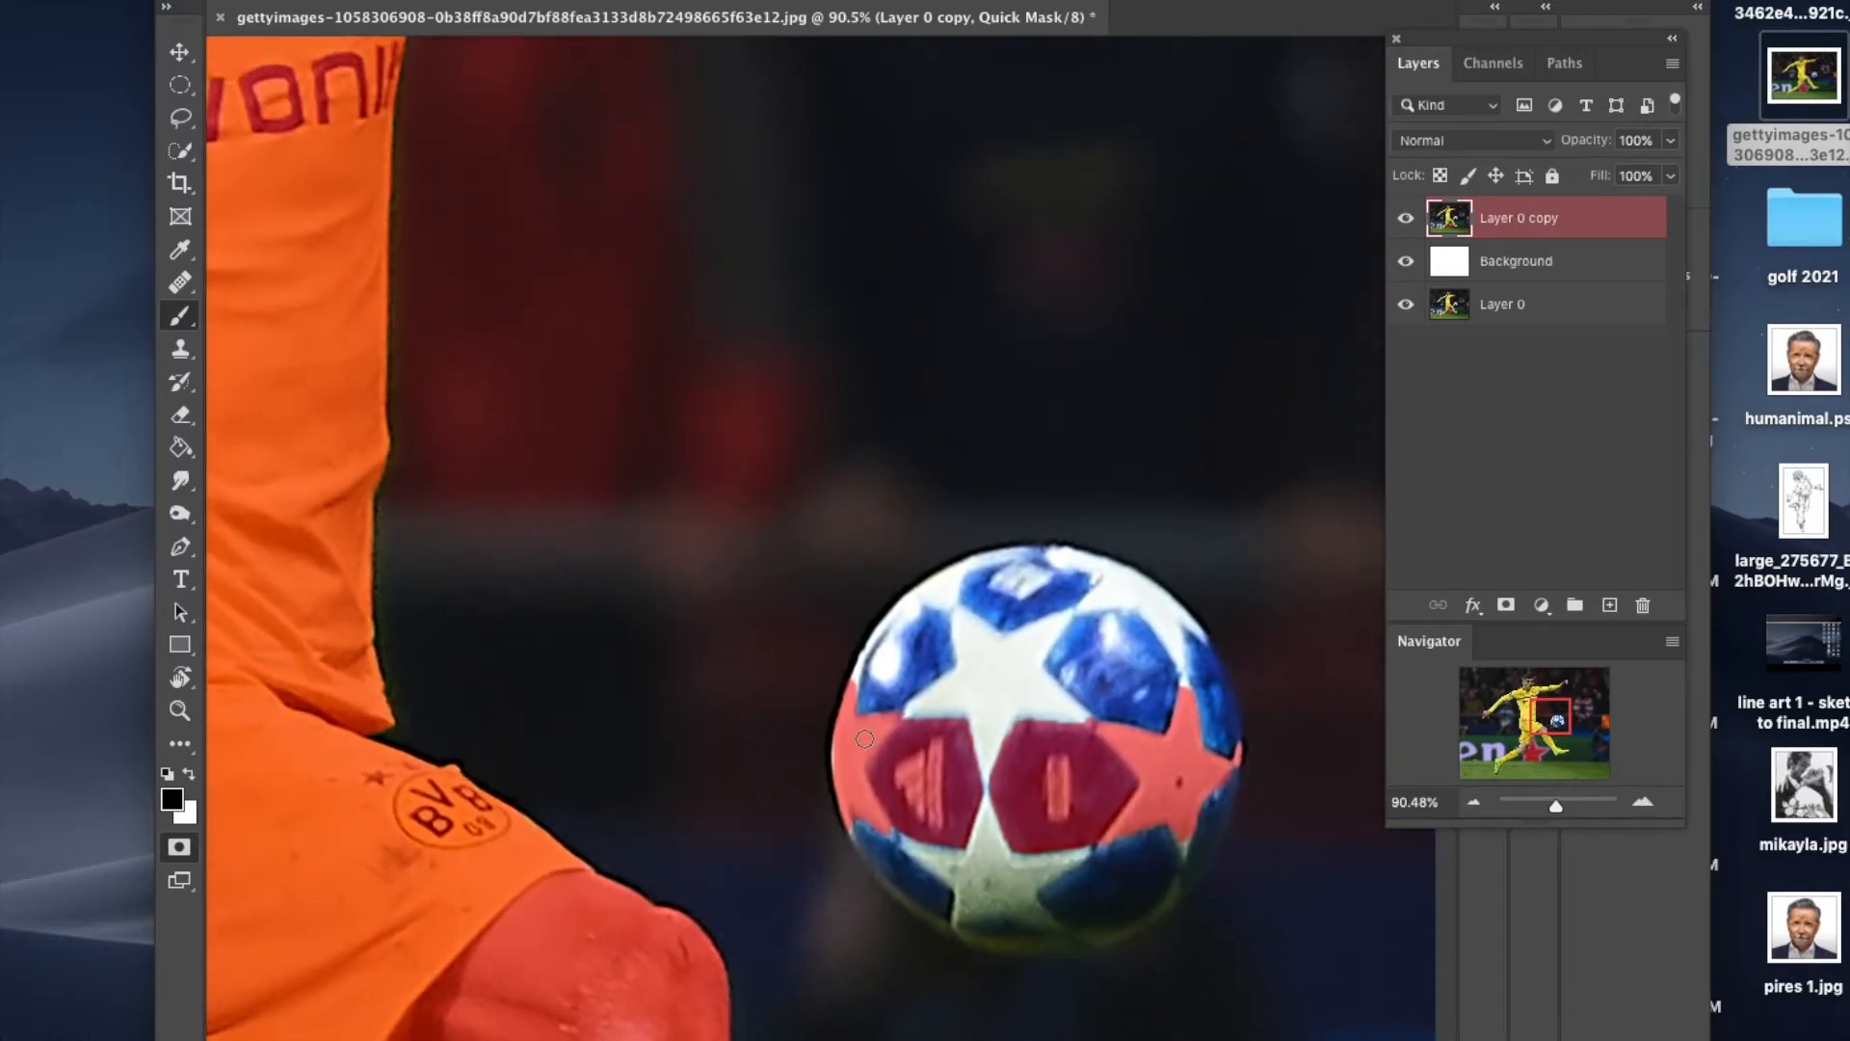
key("bracketright")
key("bracketright")
key("bracketright")
key("bracketright")
key("bracketright")
key("bracketright")
key("bracketright")
key("bracketright")
key("bracketright")
key("bracketright")
key("bracketright")
key("bracketleft")
key("bracketleft")
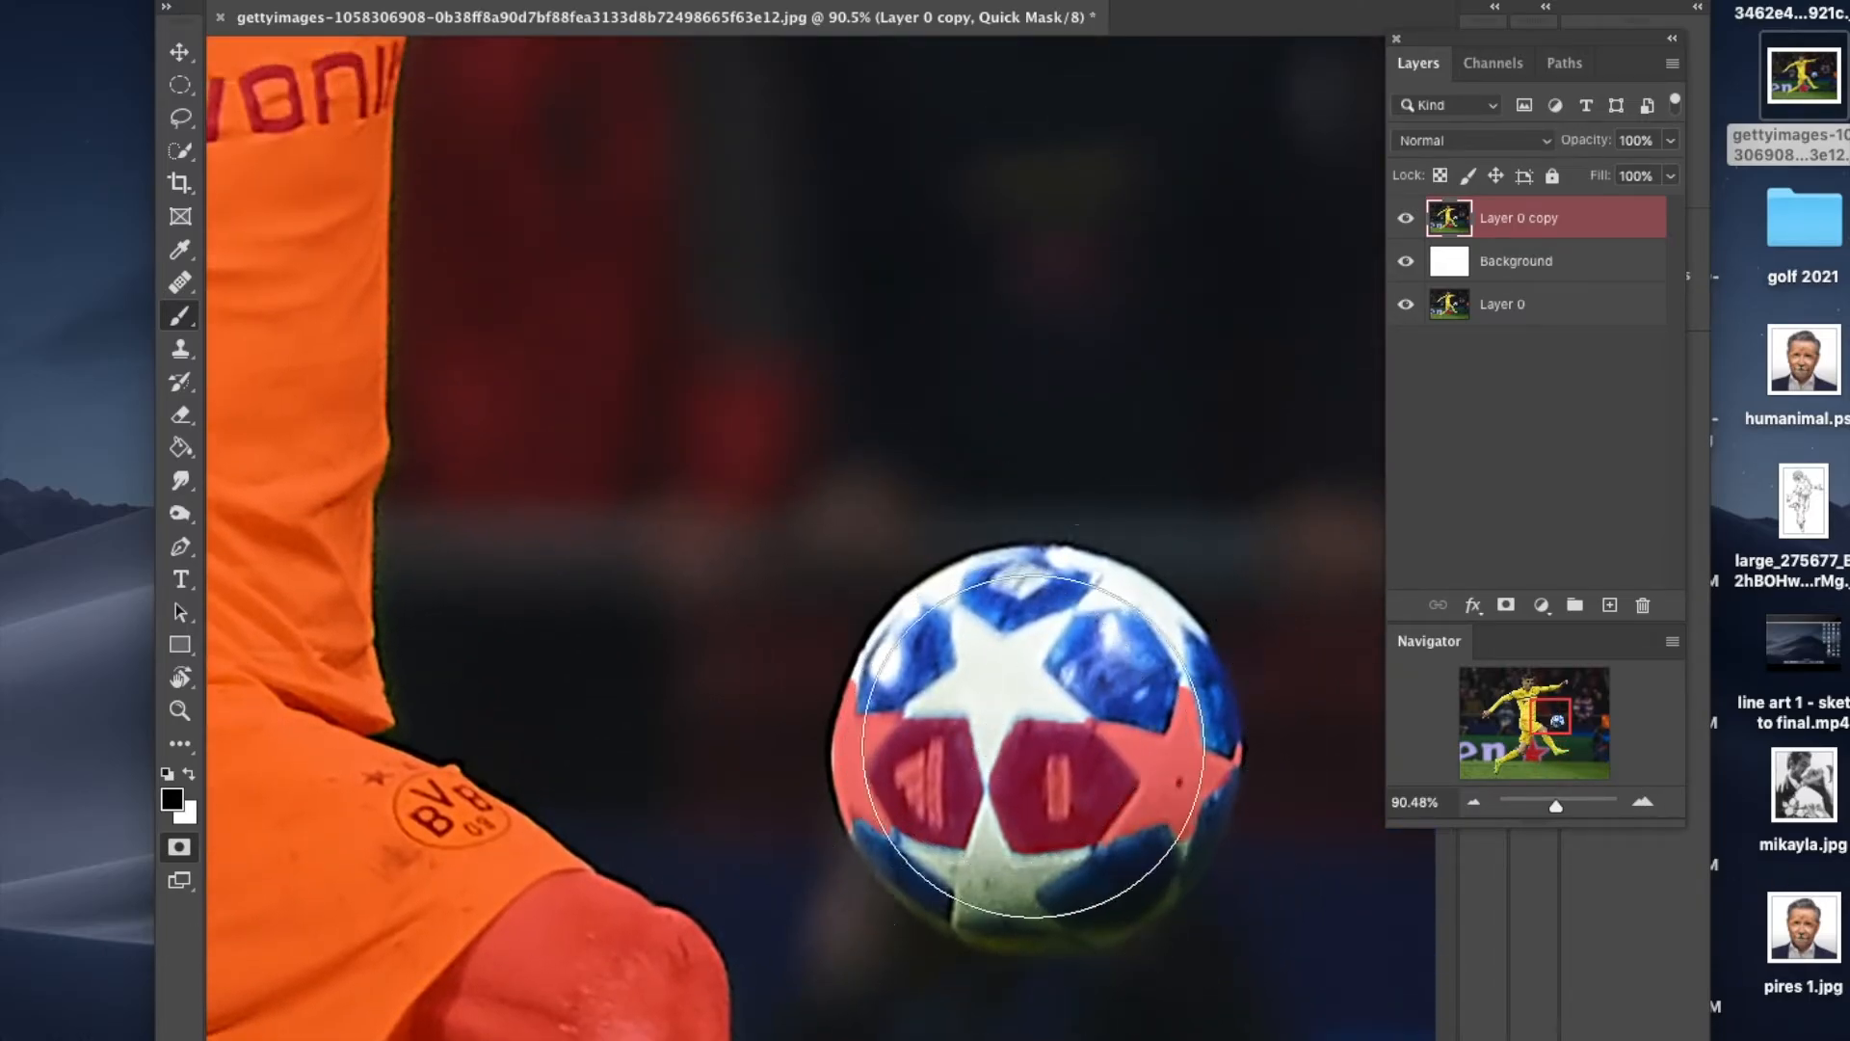
key("bracketright")
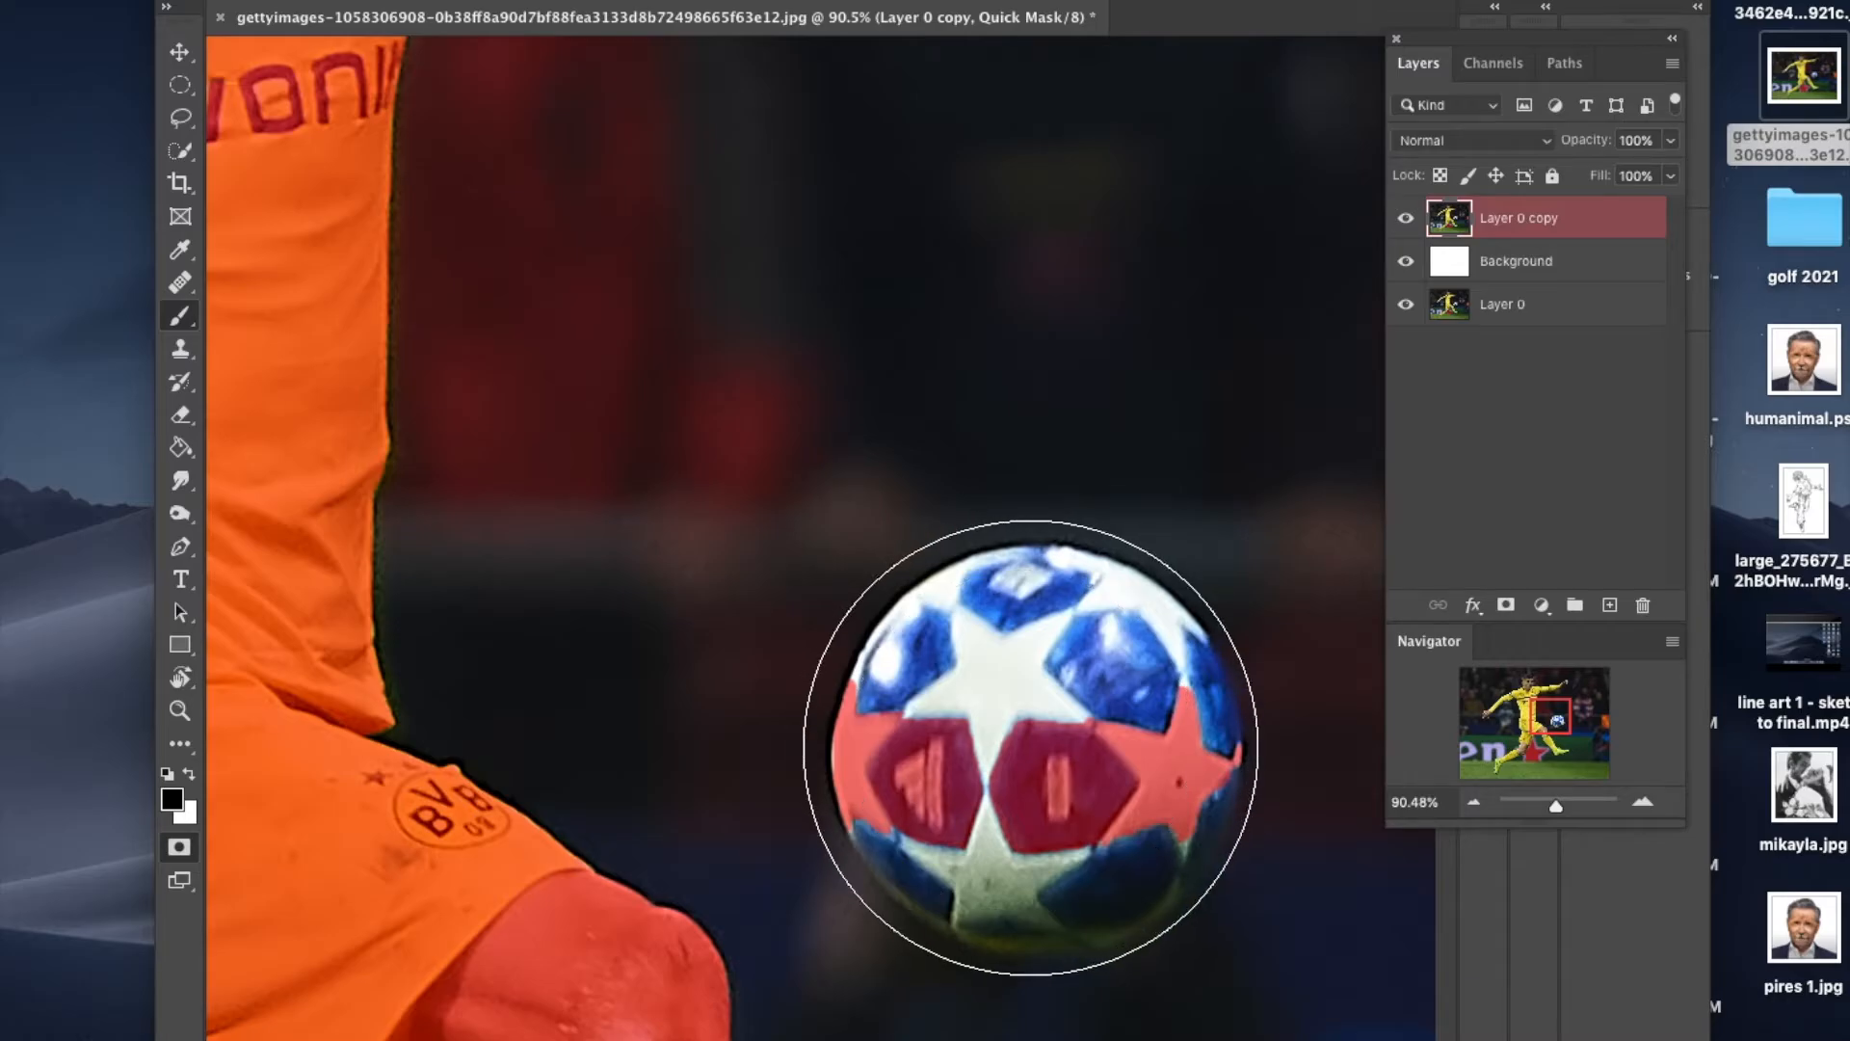
left_click(1036, 748)
Step: Leave Quick Mask, invert the selection to the player and ball, and apply it as a layer mask on Layer 0 copy
left_click_drag(1557, 806, 1548, 809)
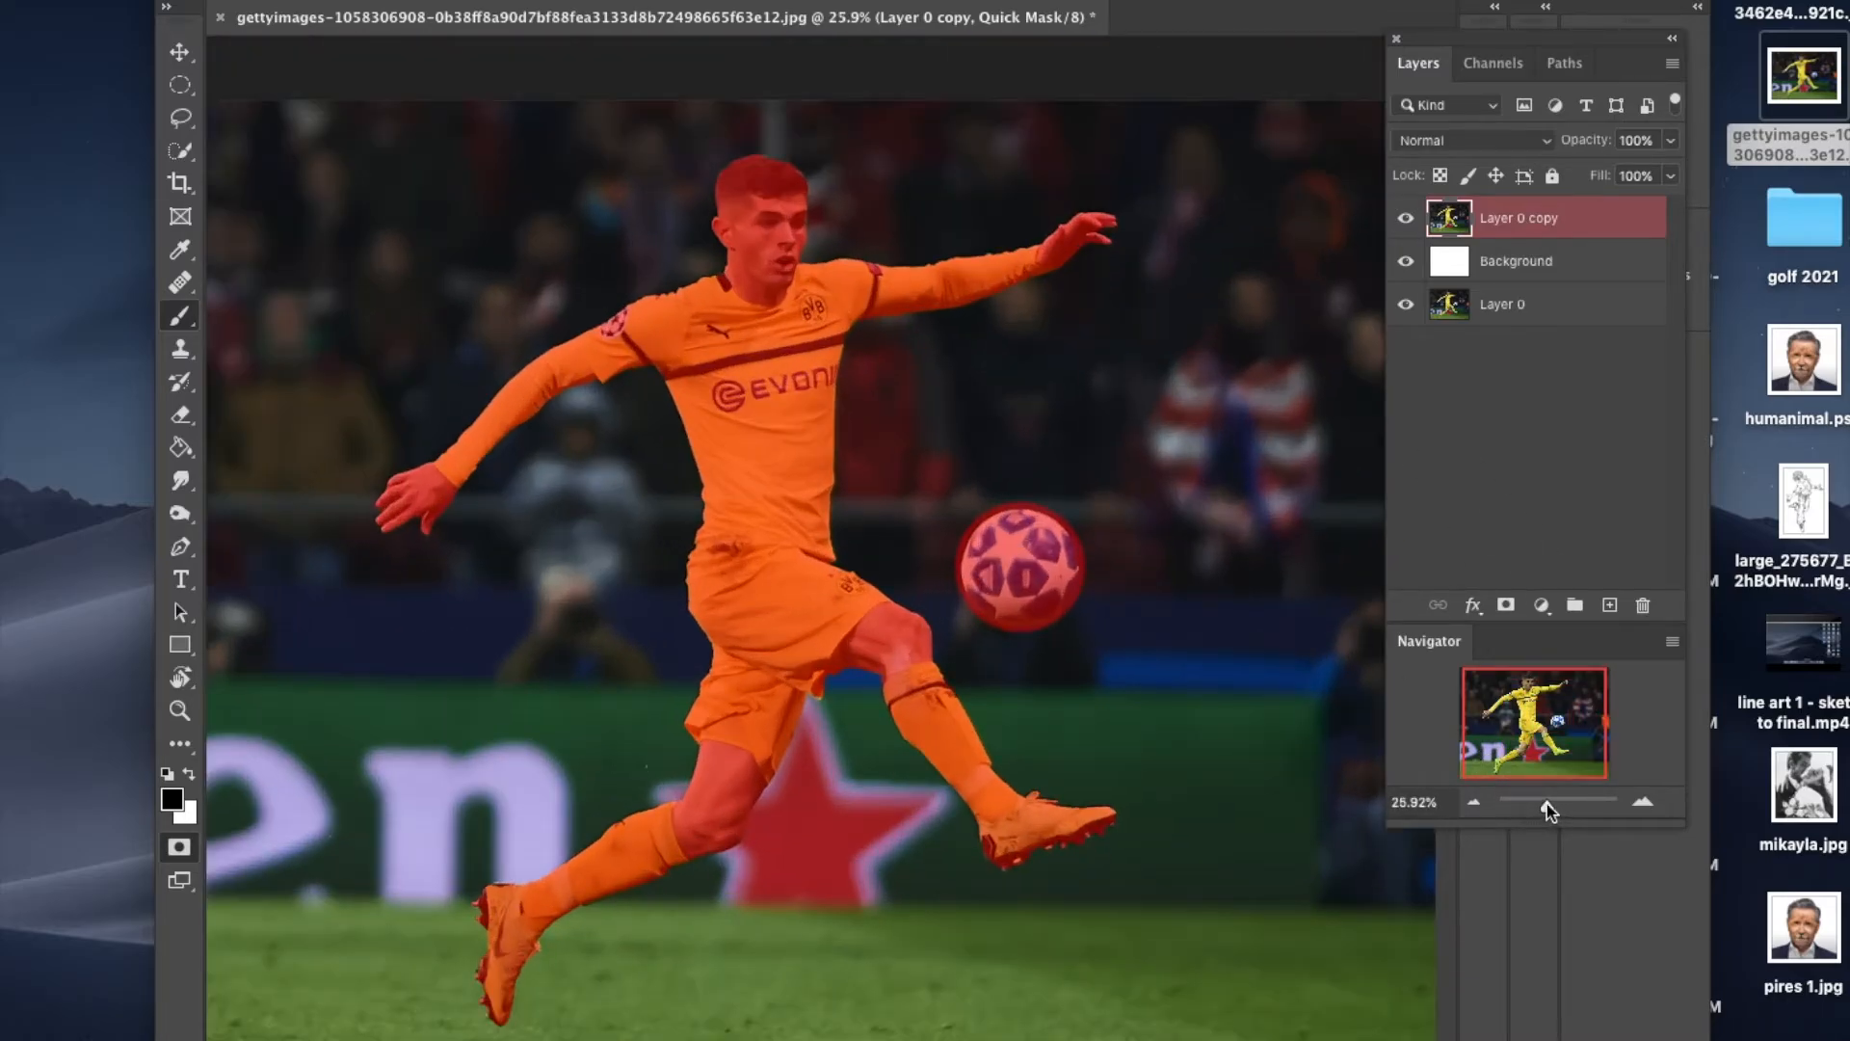
key("x")
key("q")
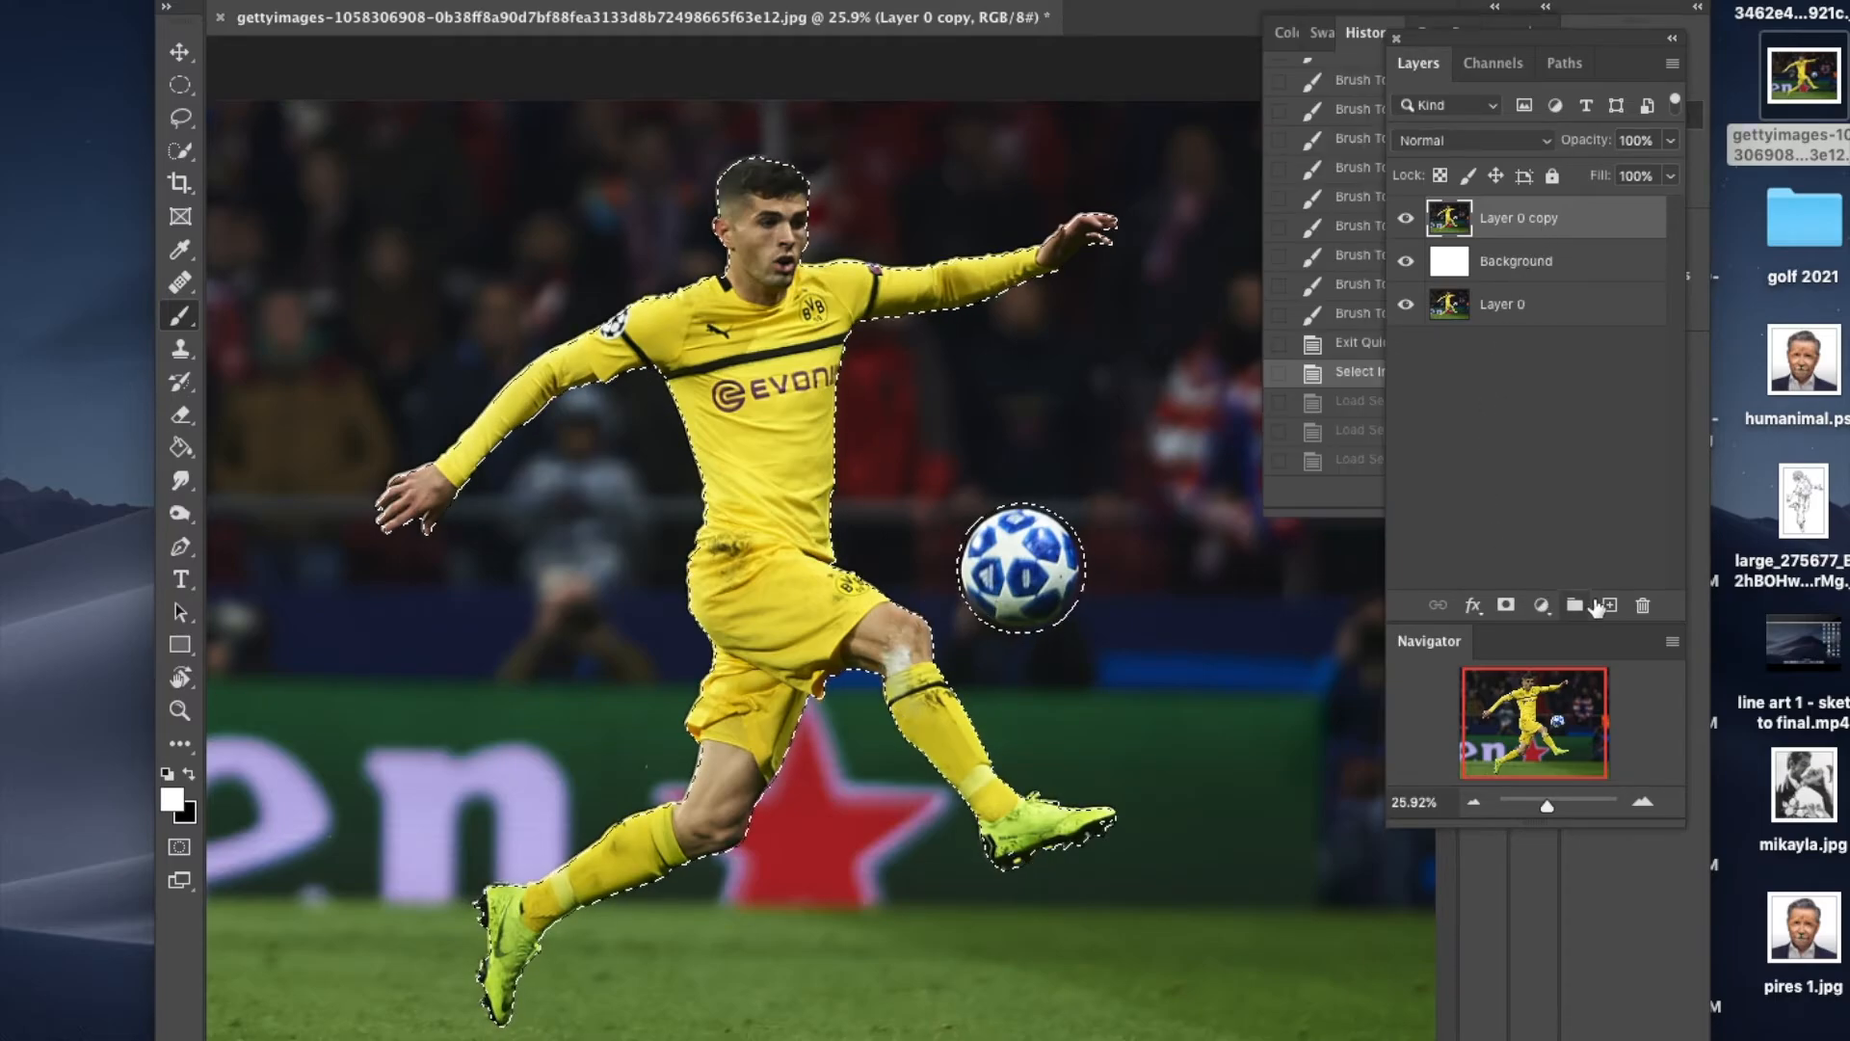
left_click(1506, 605)
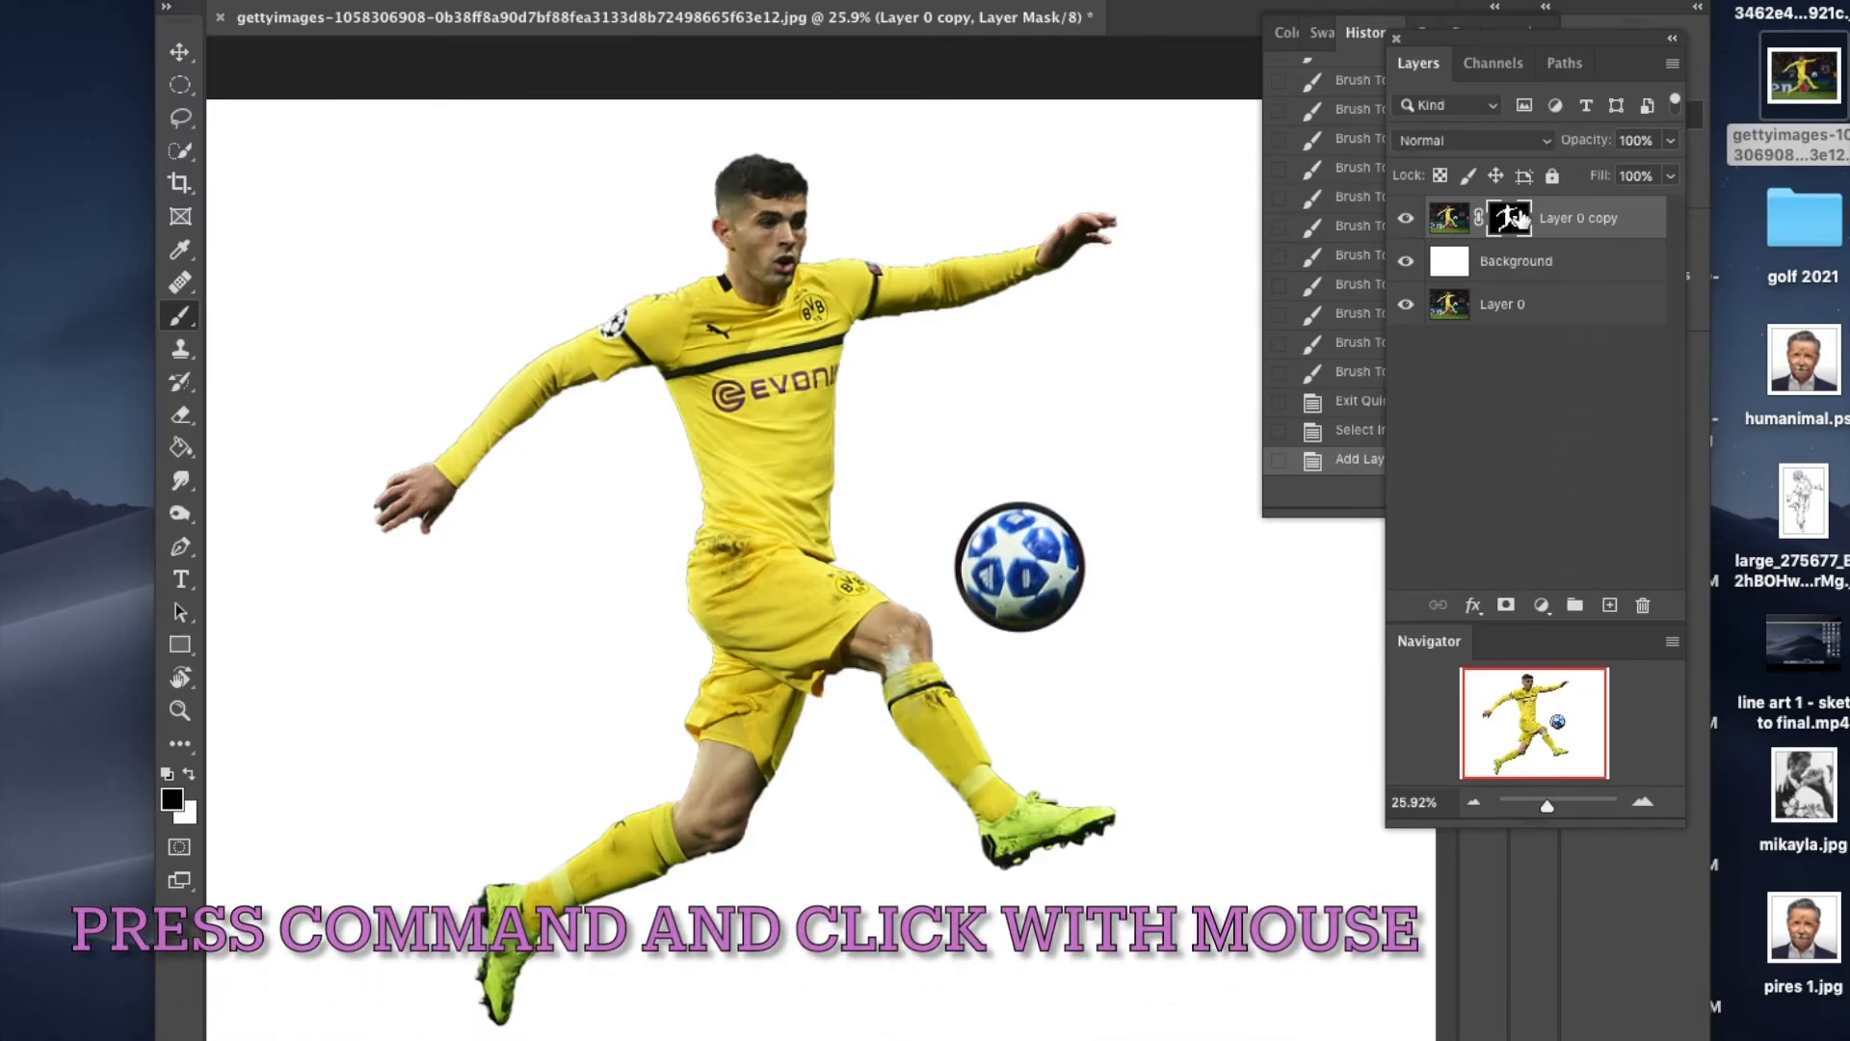
Step: Load the Layer 0 copy mask as a selection and add a new empty layer above it
left_click(1509, 221, "super")
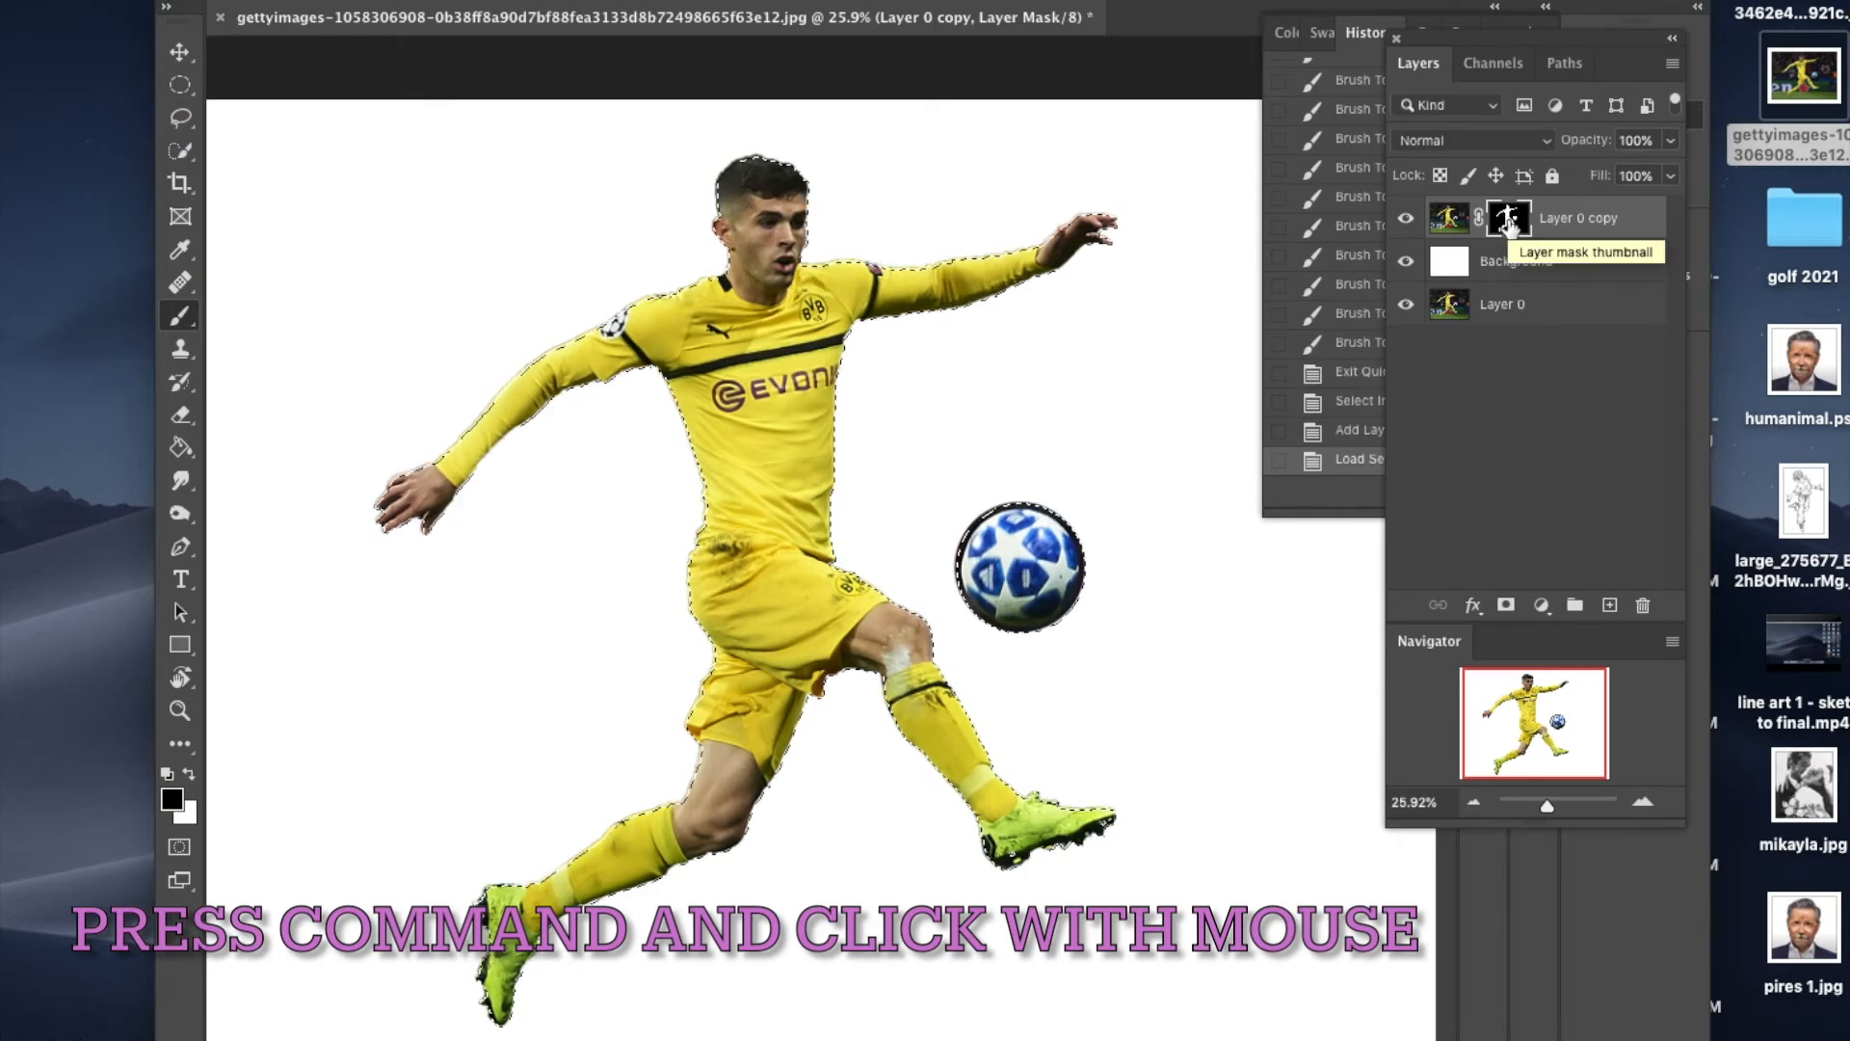
key("x")
left_click(1609, 605)
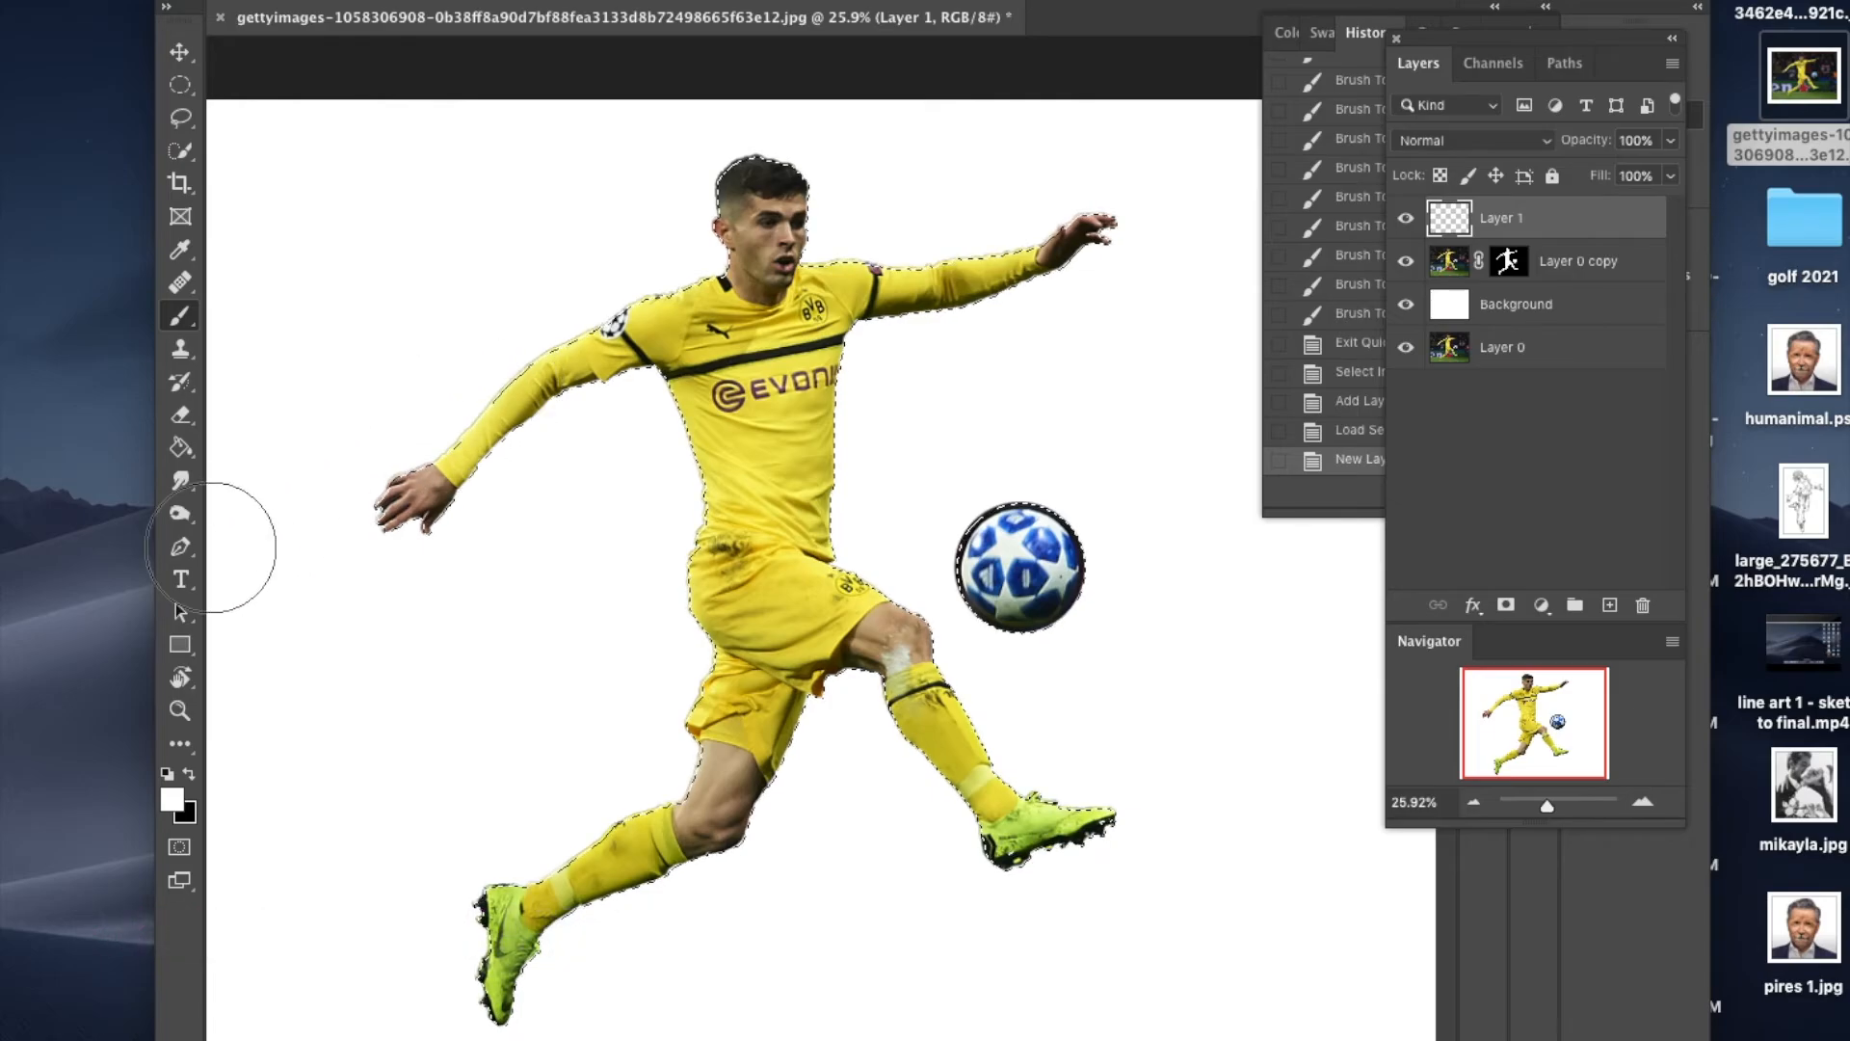
Step: Fill the player and ball selection on Layer 1 with black using the Paint Bucket and deselect
left_click(181, 449)
left_click(190, 775)
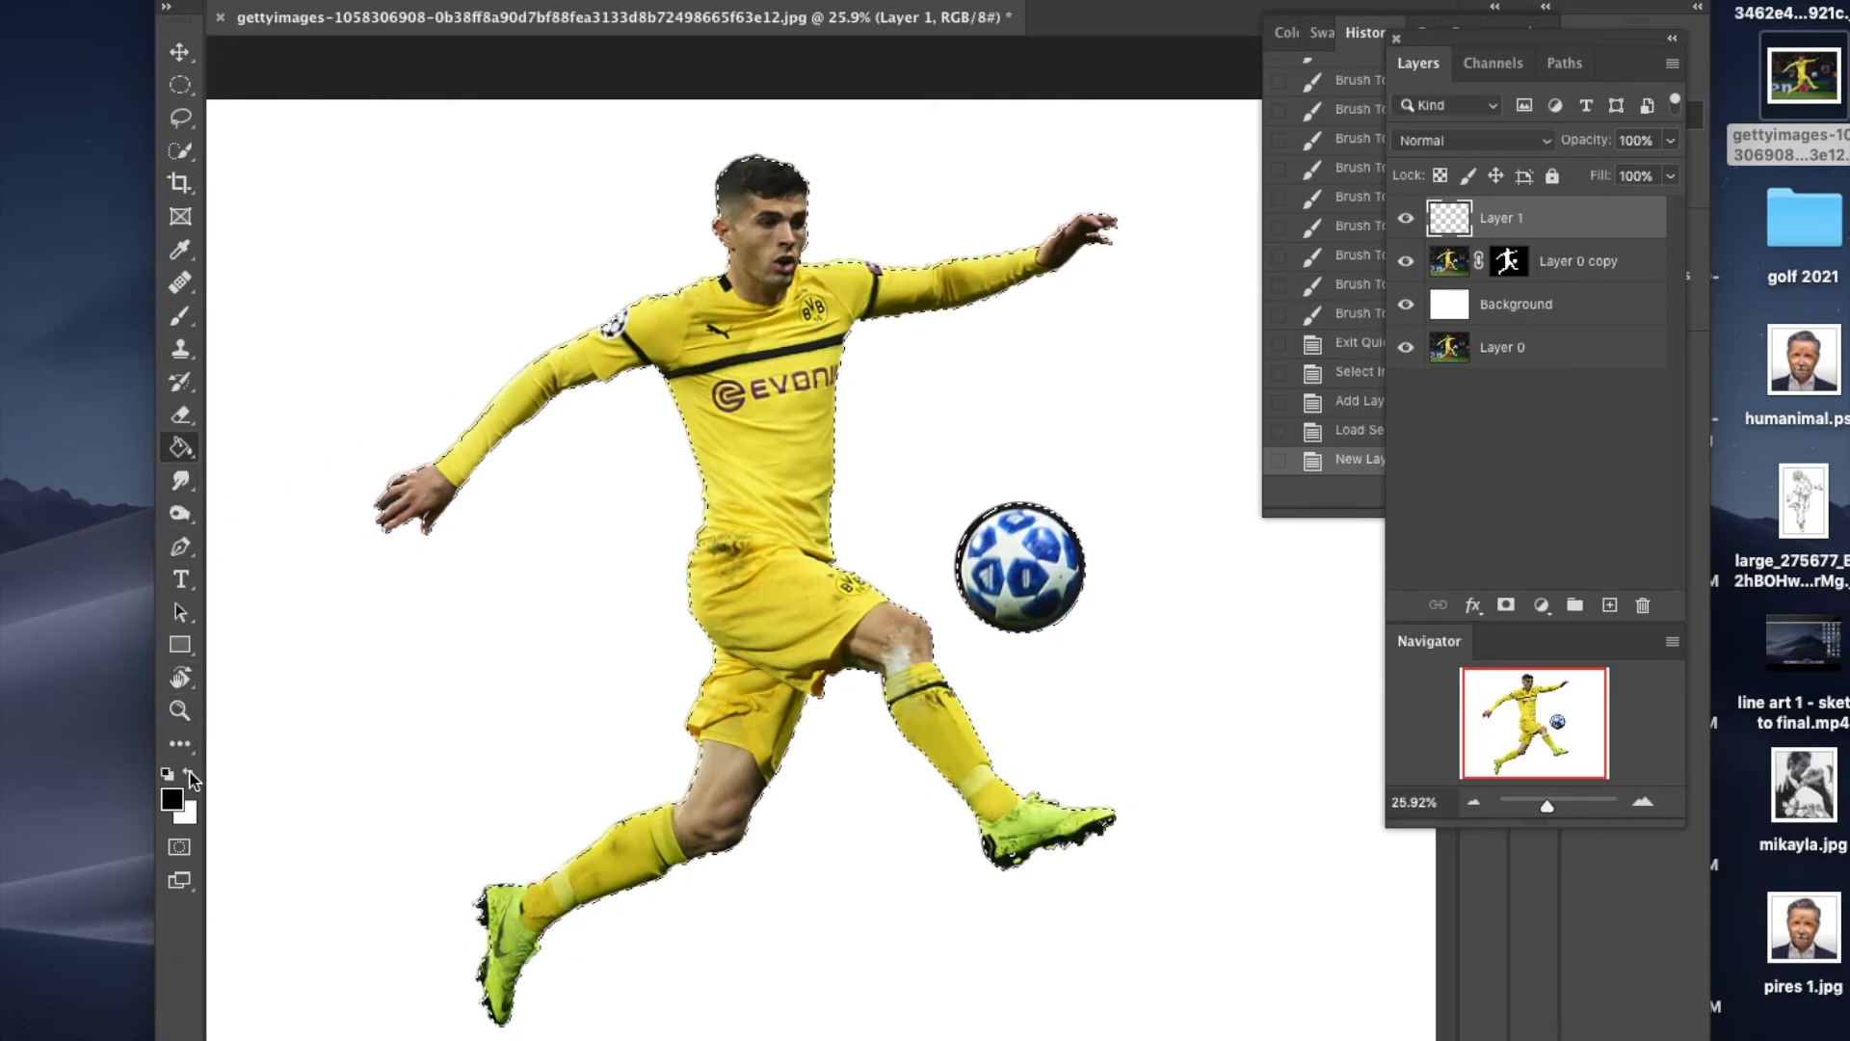
left_click(766, 445)
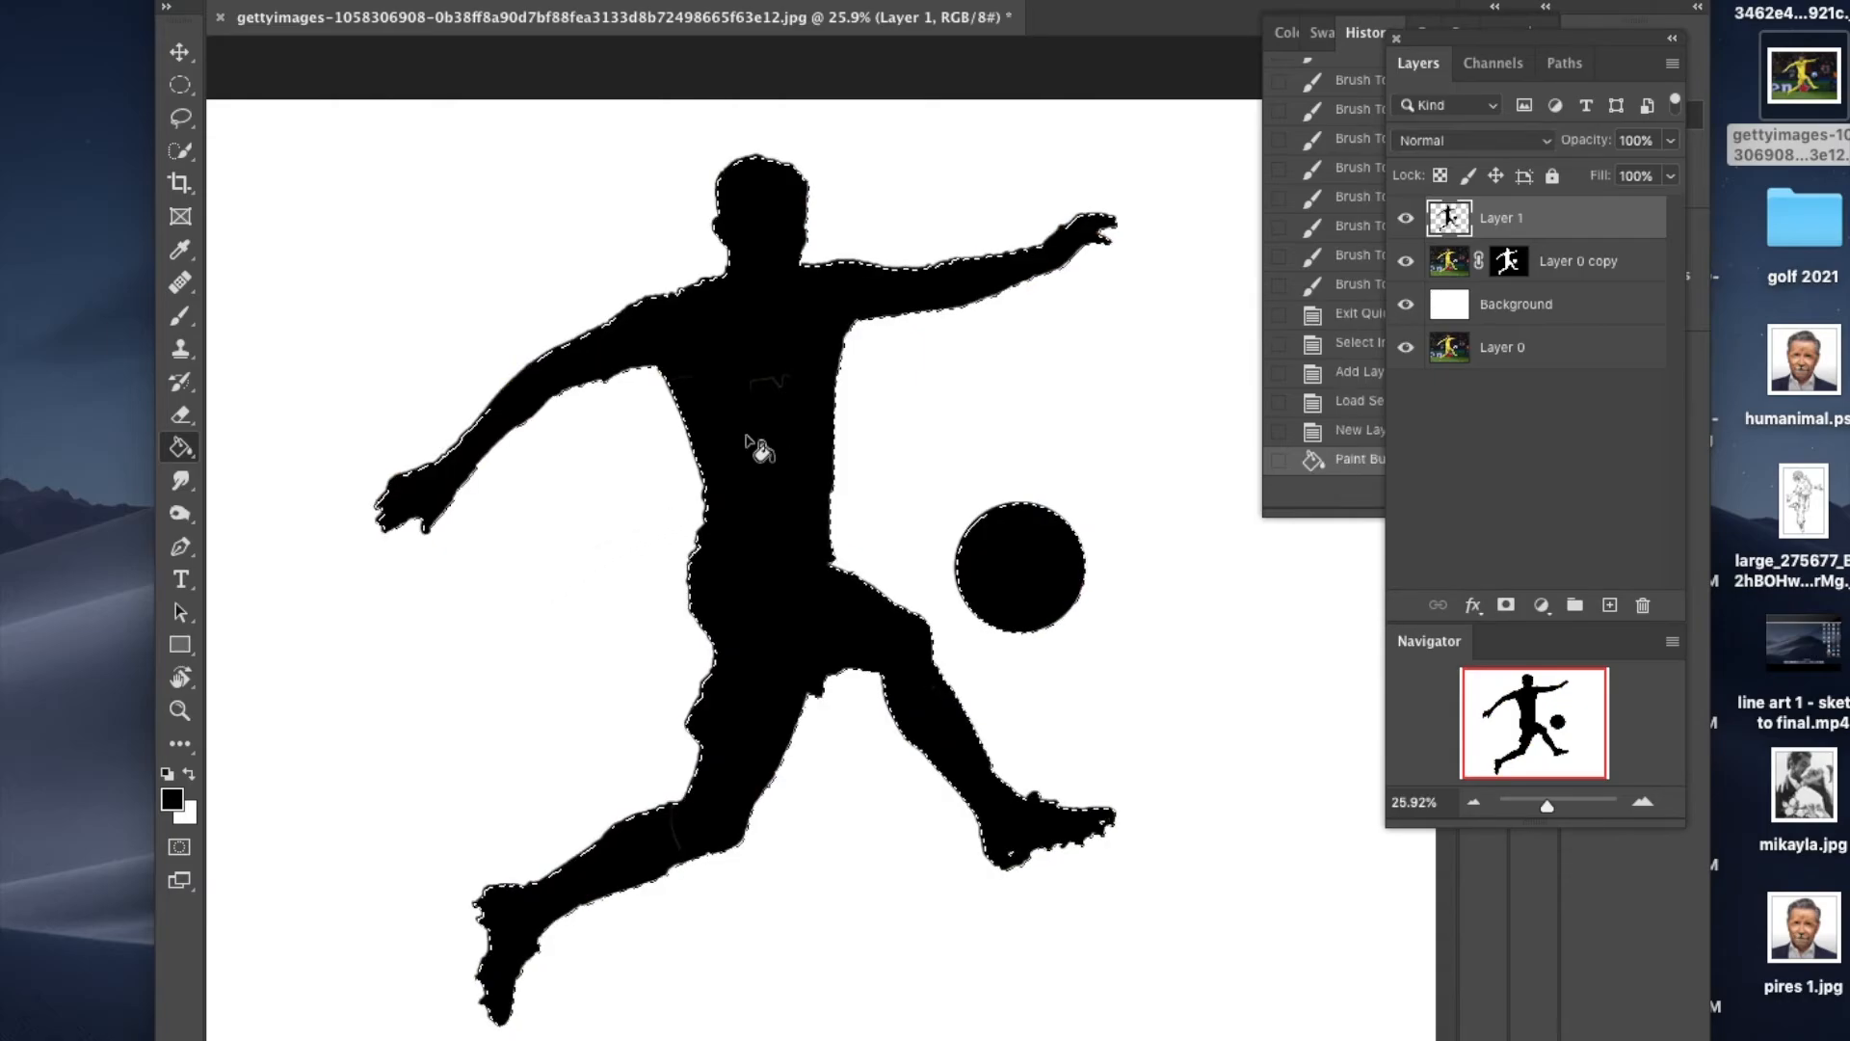
left_click(277, 1)
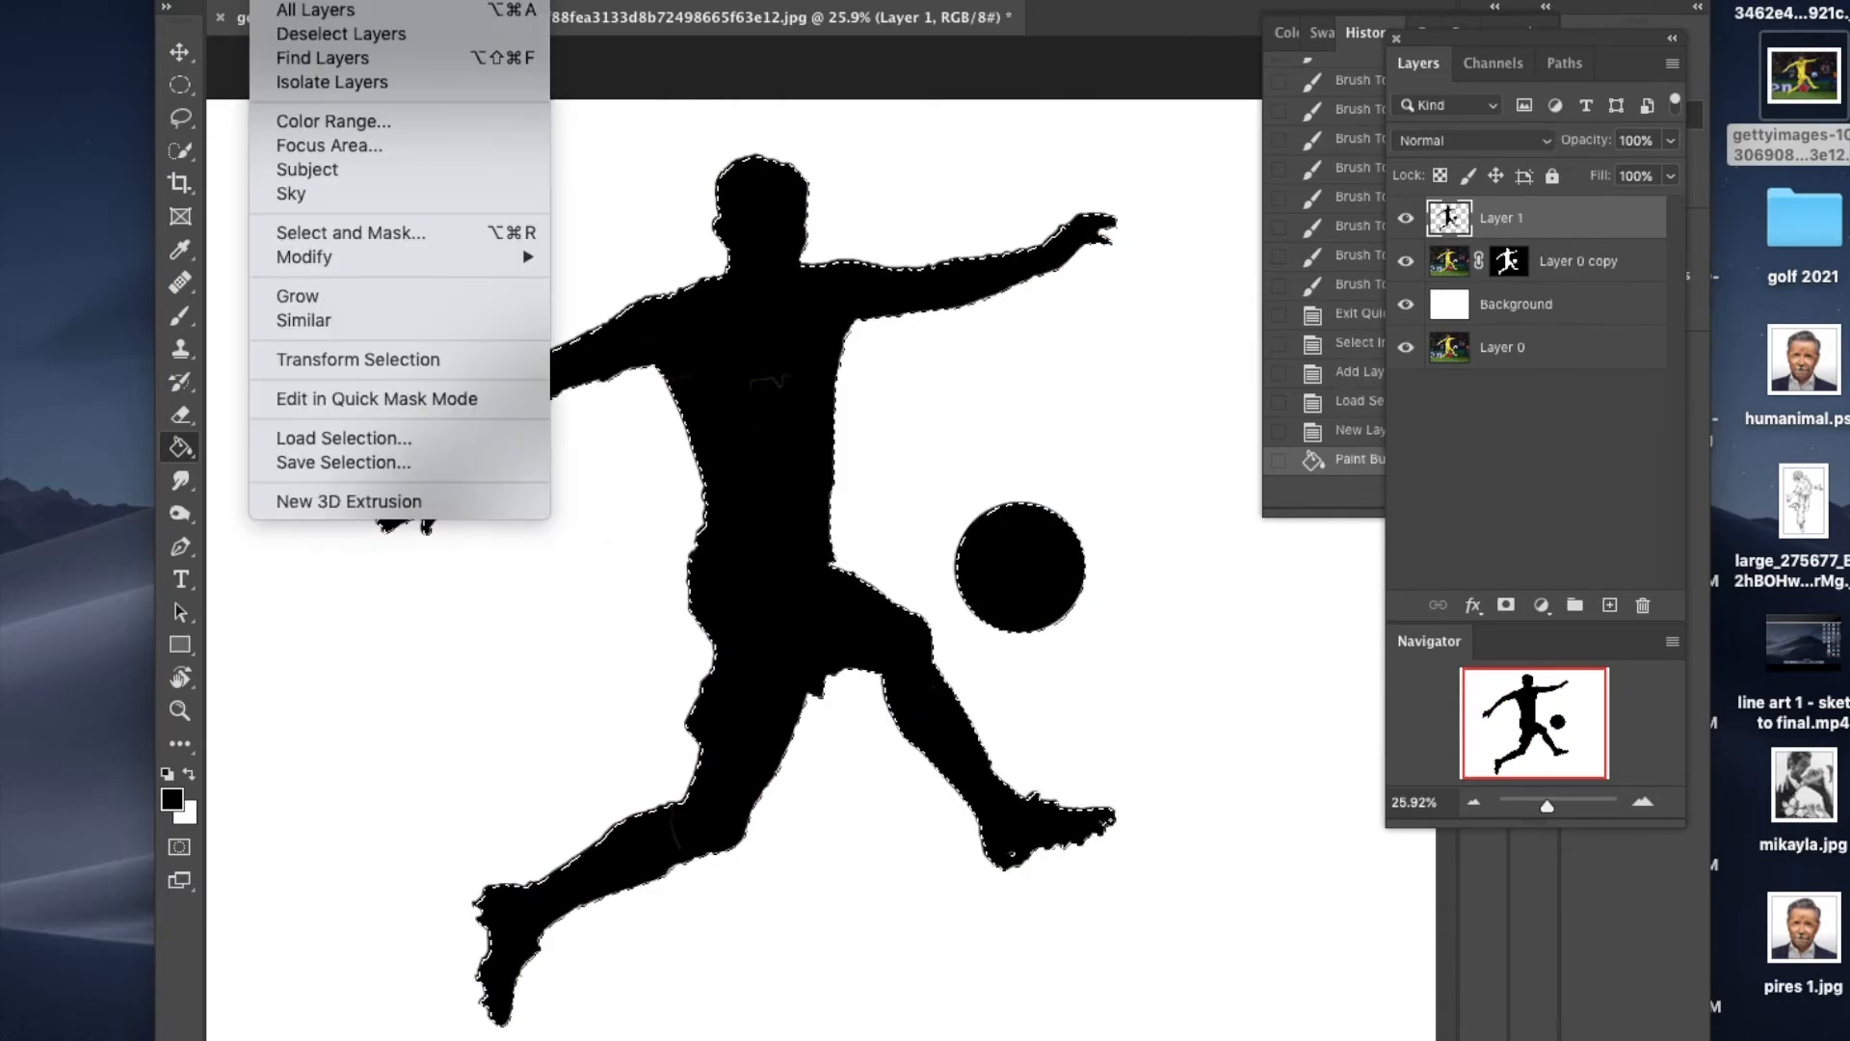
left_click(300, 1)
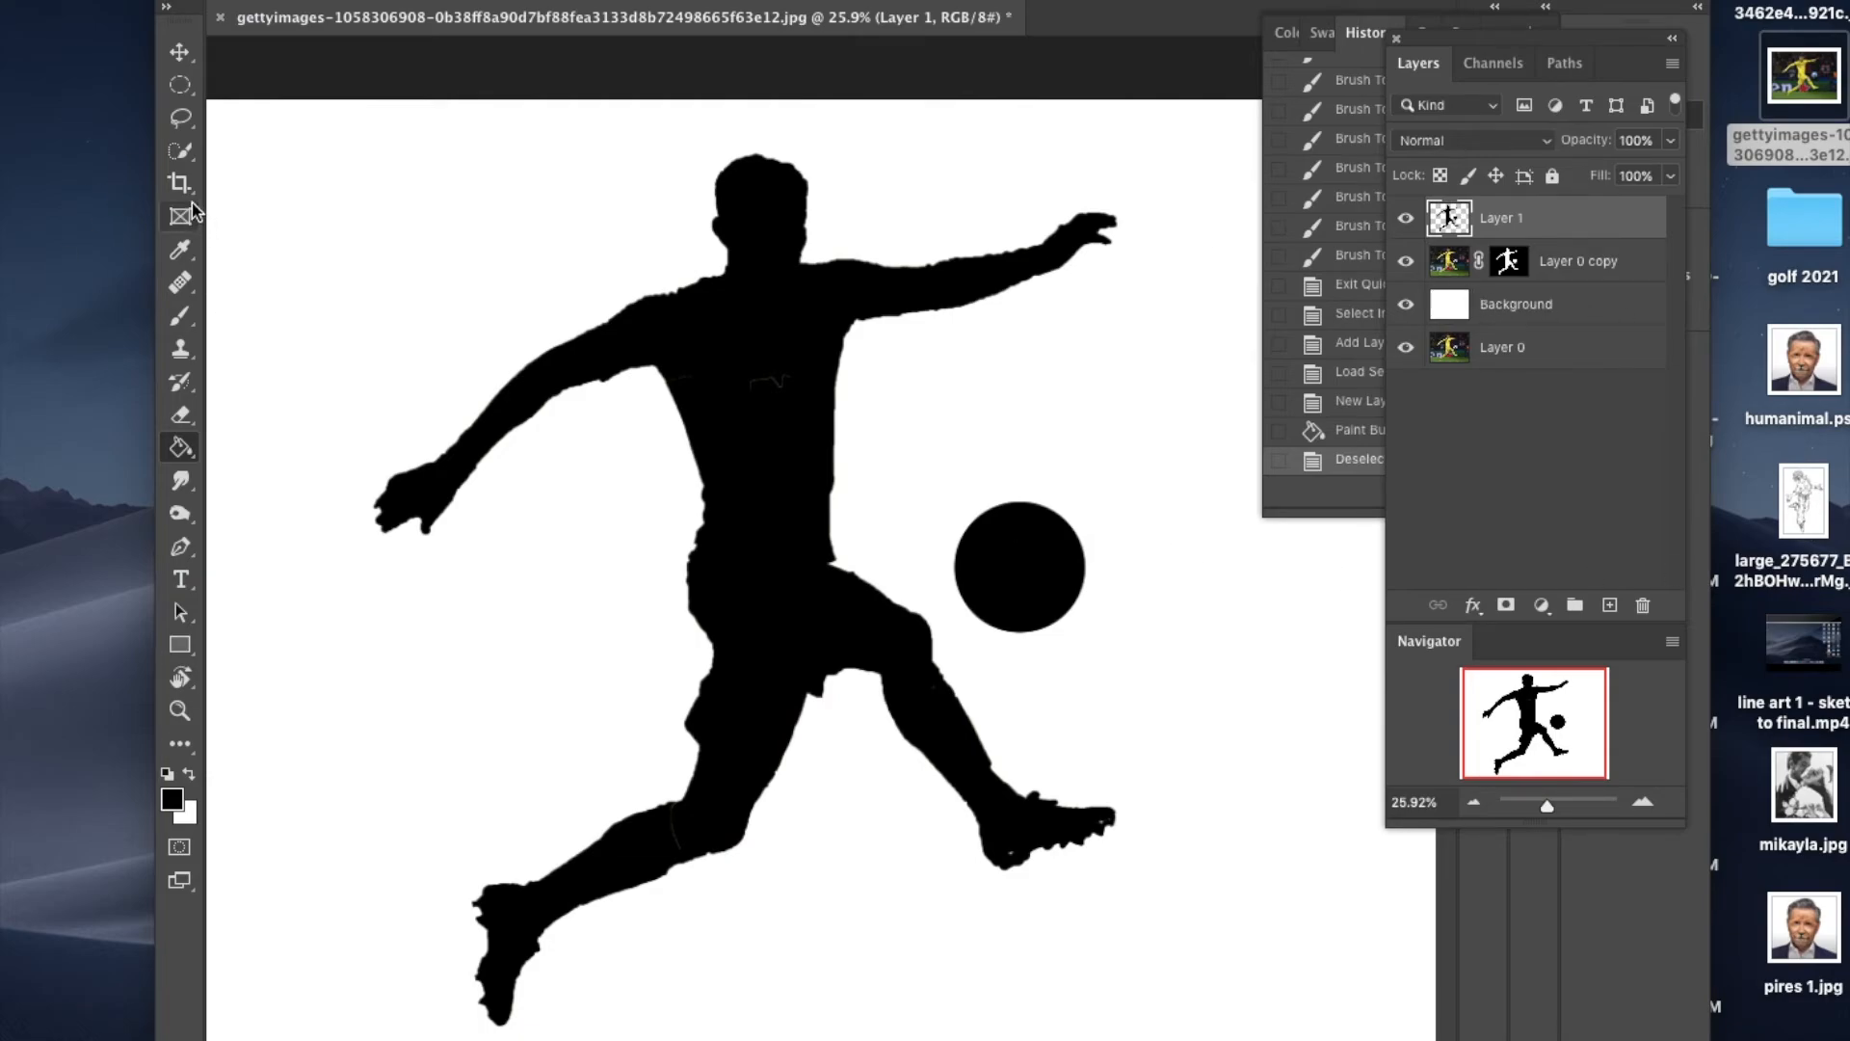
Step: Move the silhouette to one side of the footballer with the Background layer hidden, show Background again, and shift the silhouette to his other side
left_click(1407, 307)
left_click(179, 52)
left_click_drag(739, 415, 593, 411)
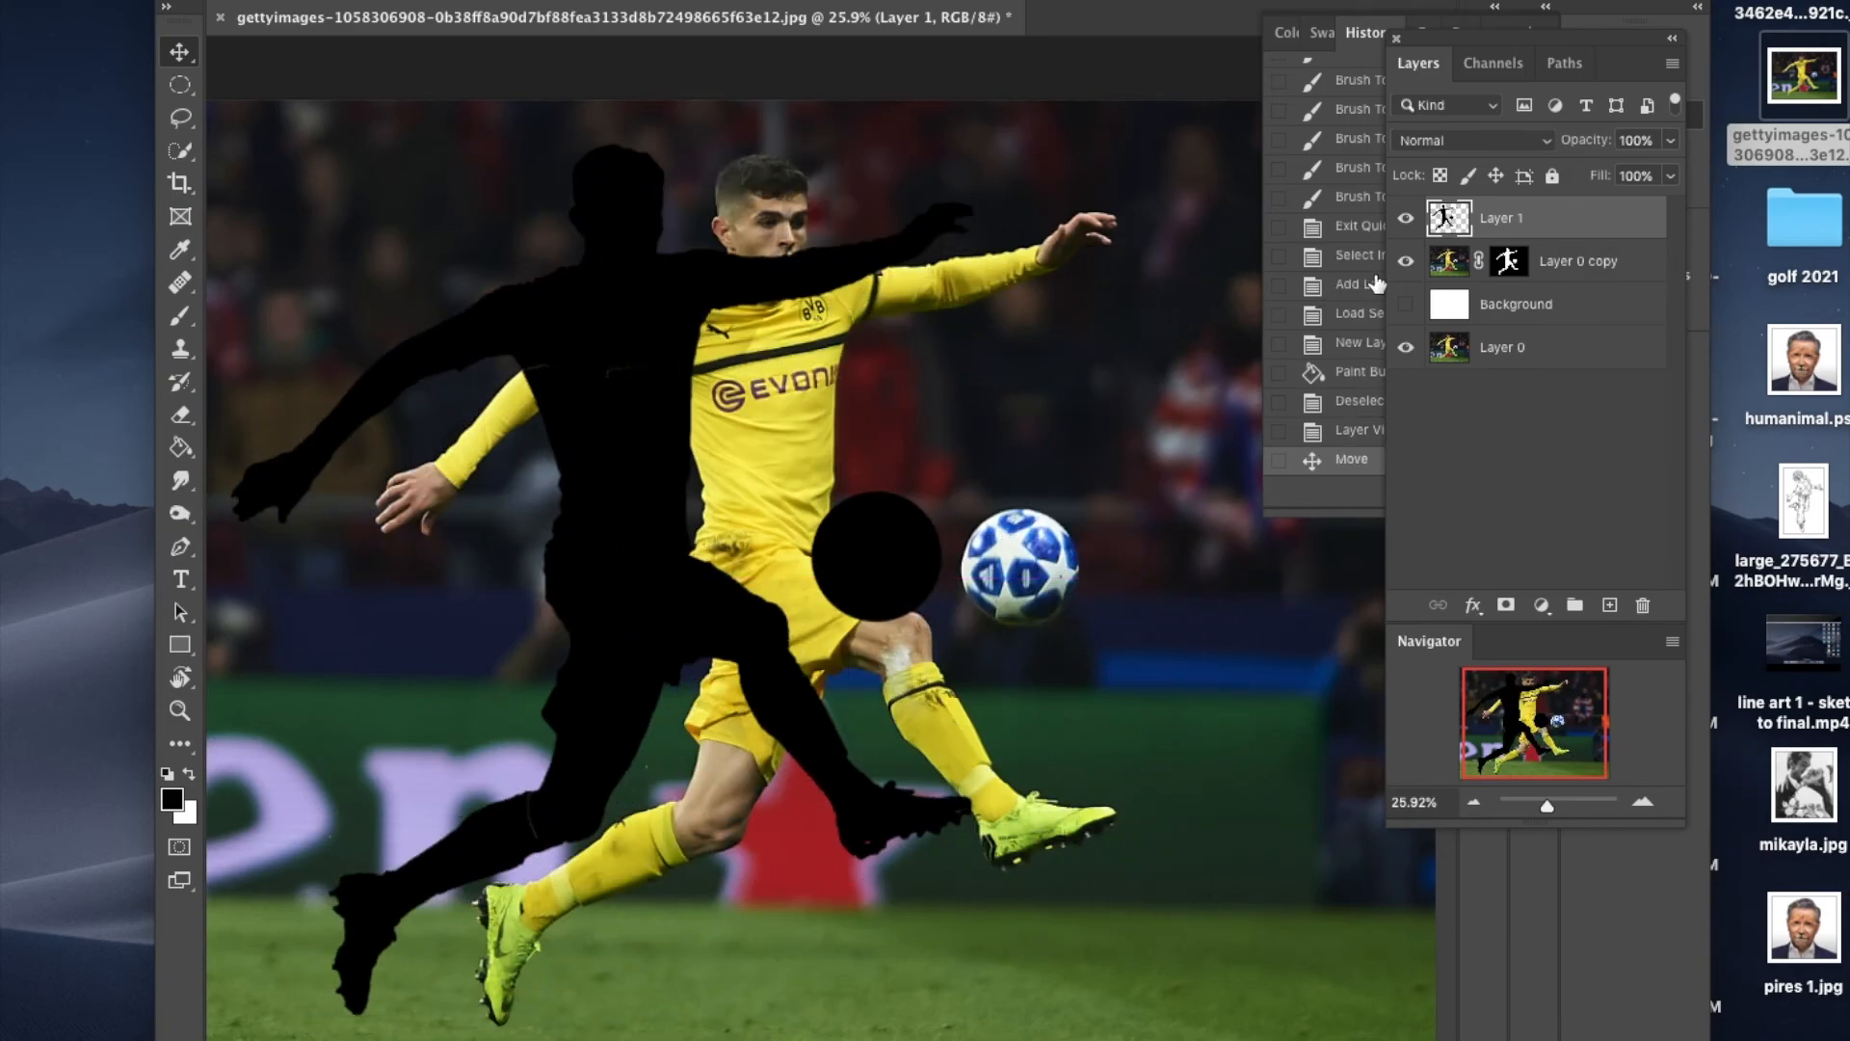
left_click(1405, 304)
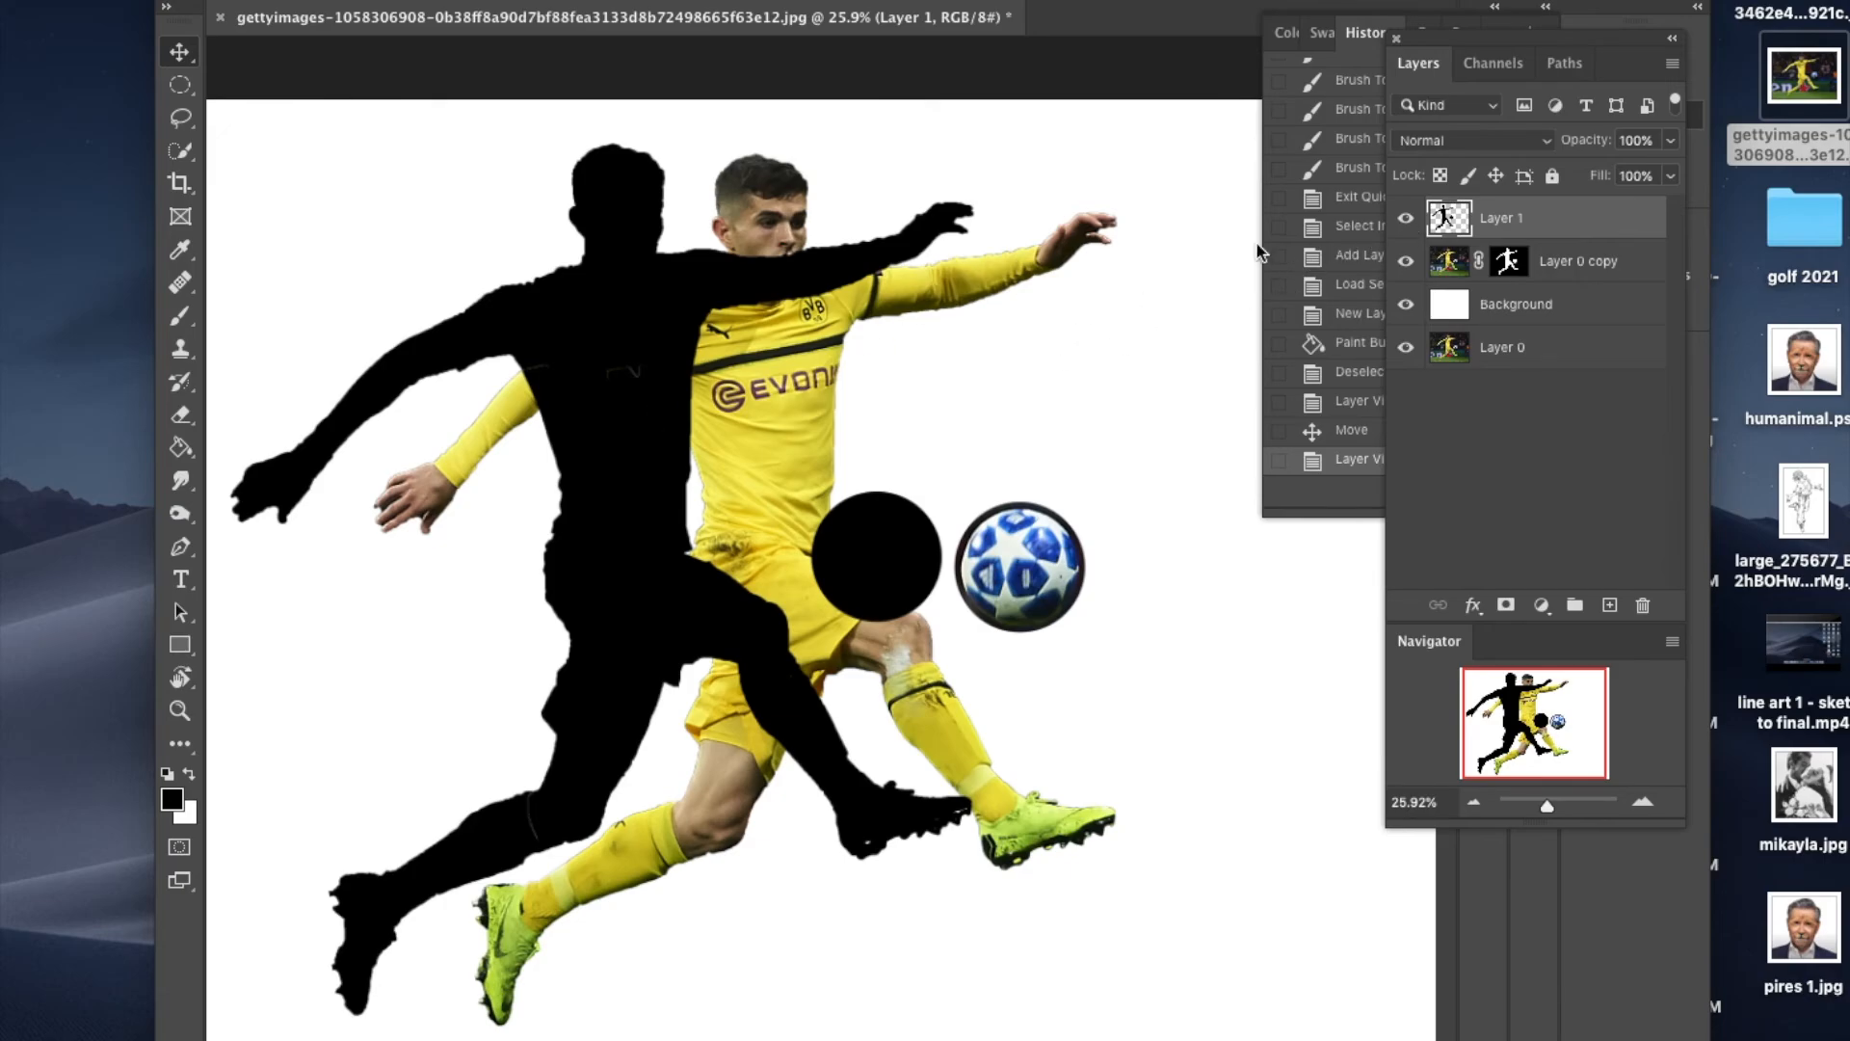
left_click_drag(624, 405, 1010, 407)
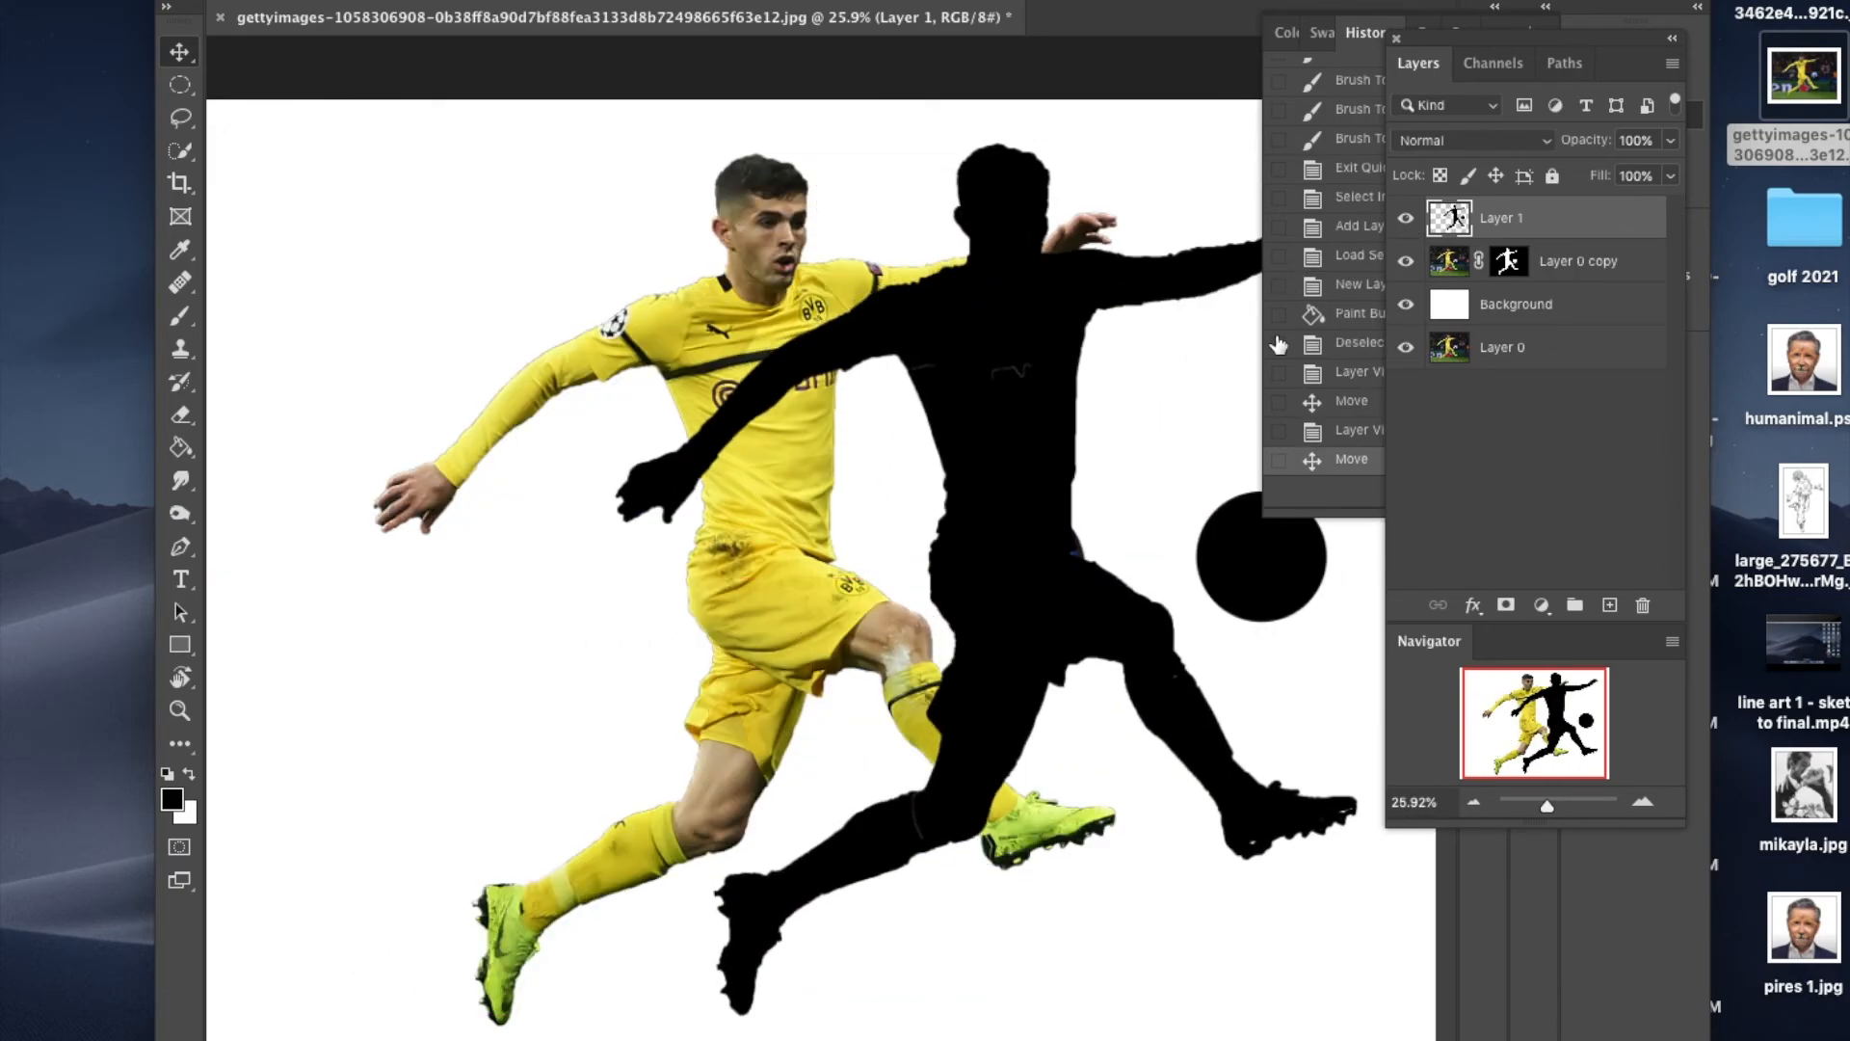
Step: Hide Layer 0 and Layer 0 copy, and move the silhouette back to the middle of the white canvas
left_click(1407, 349)
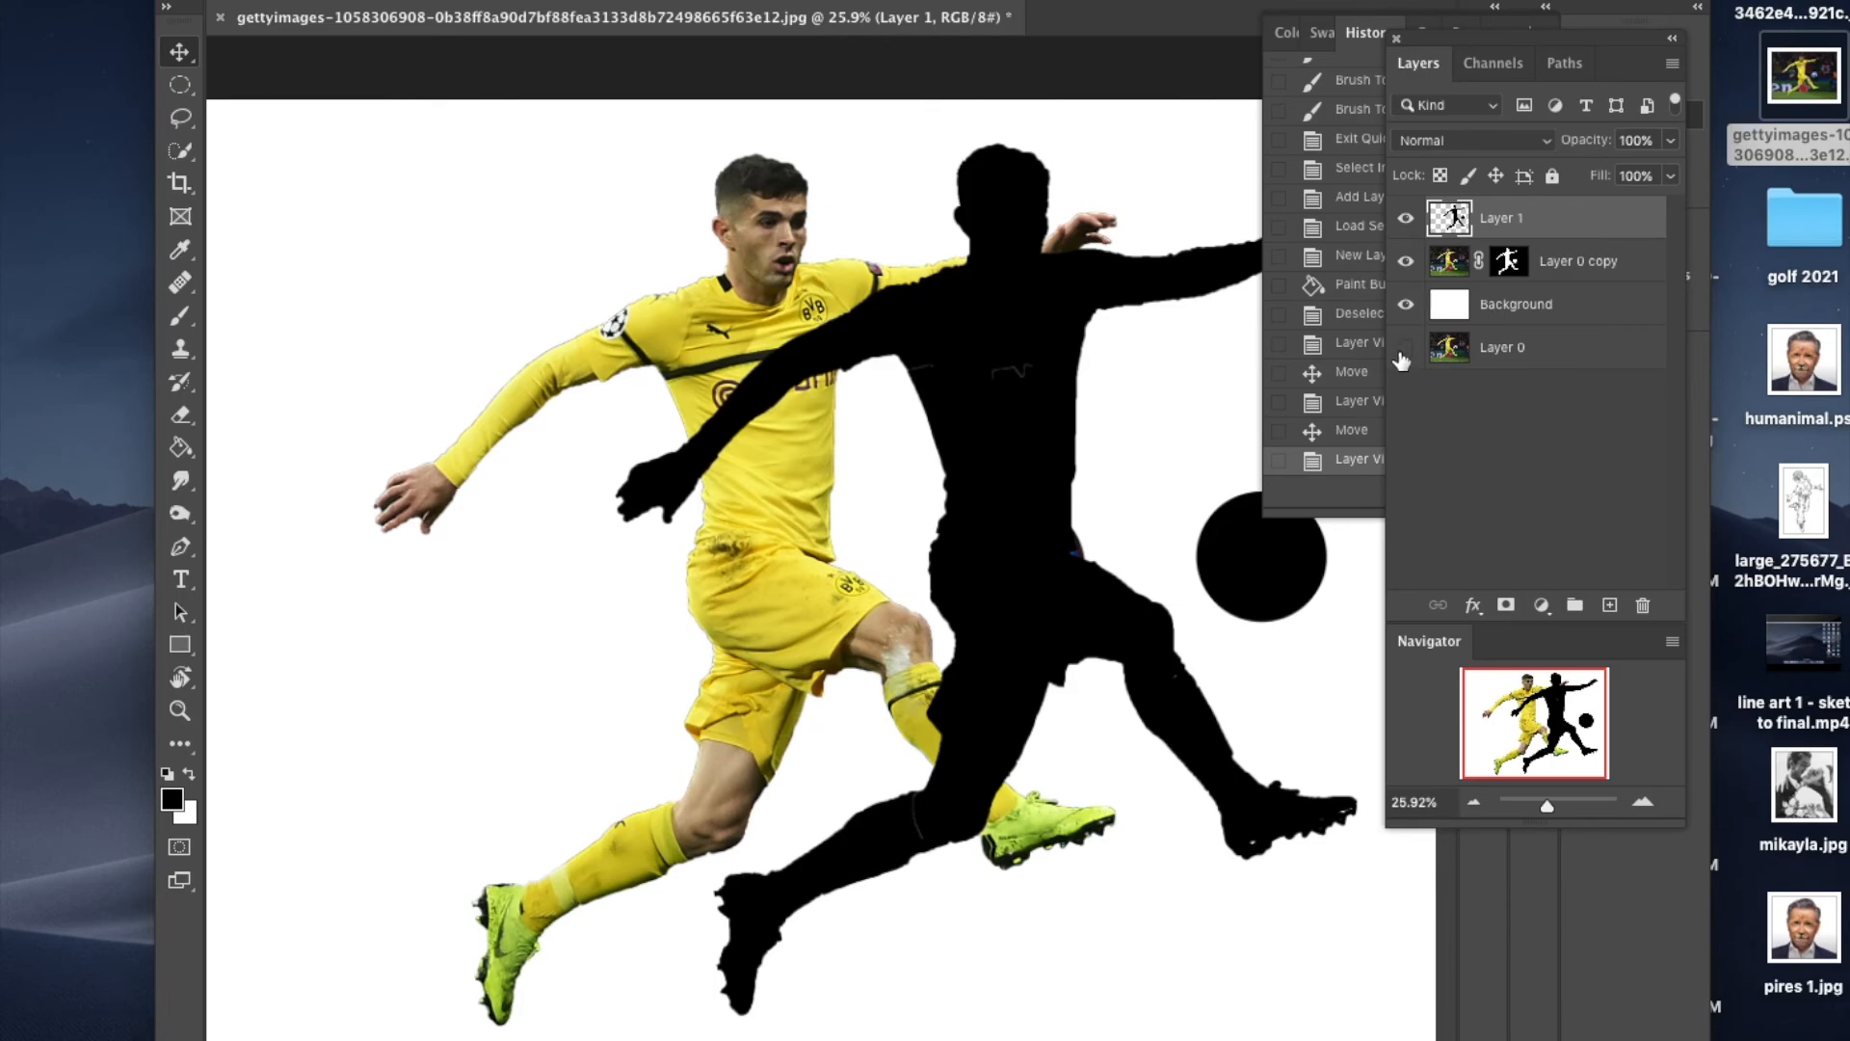
left_click(1406, 262)
left_click_drag(1079, 309, 781, 354)
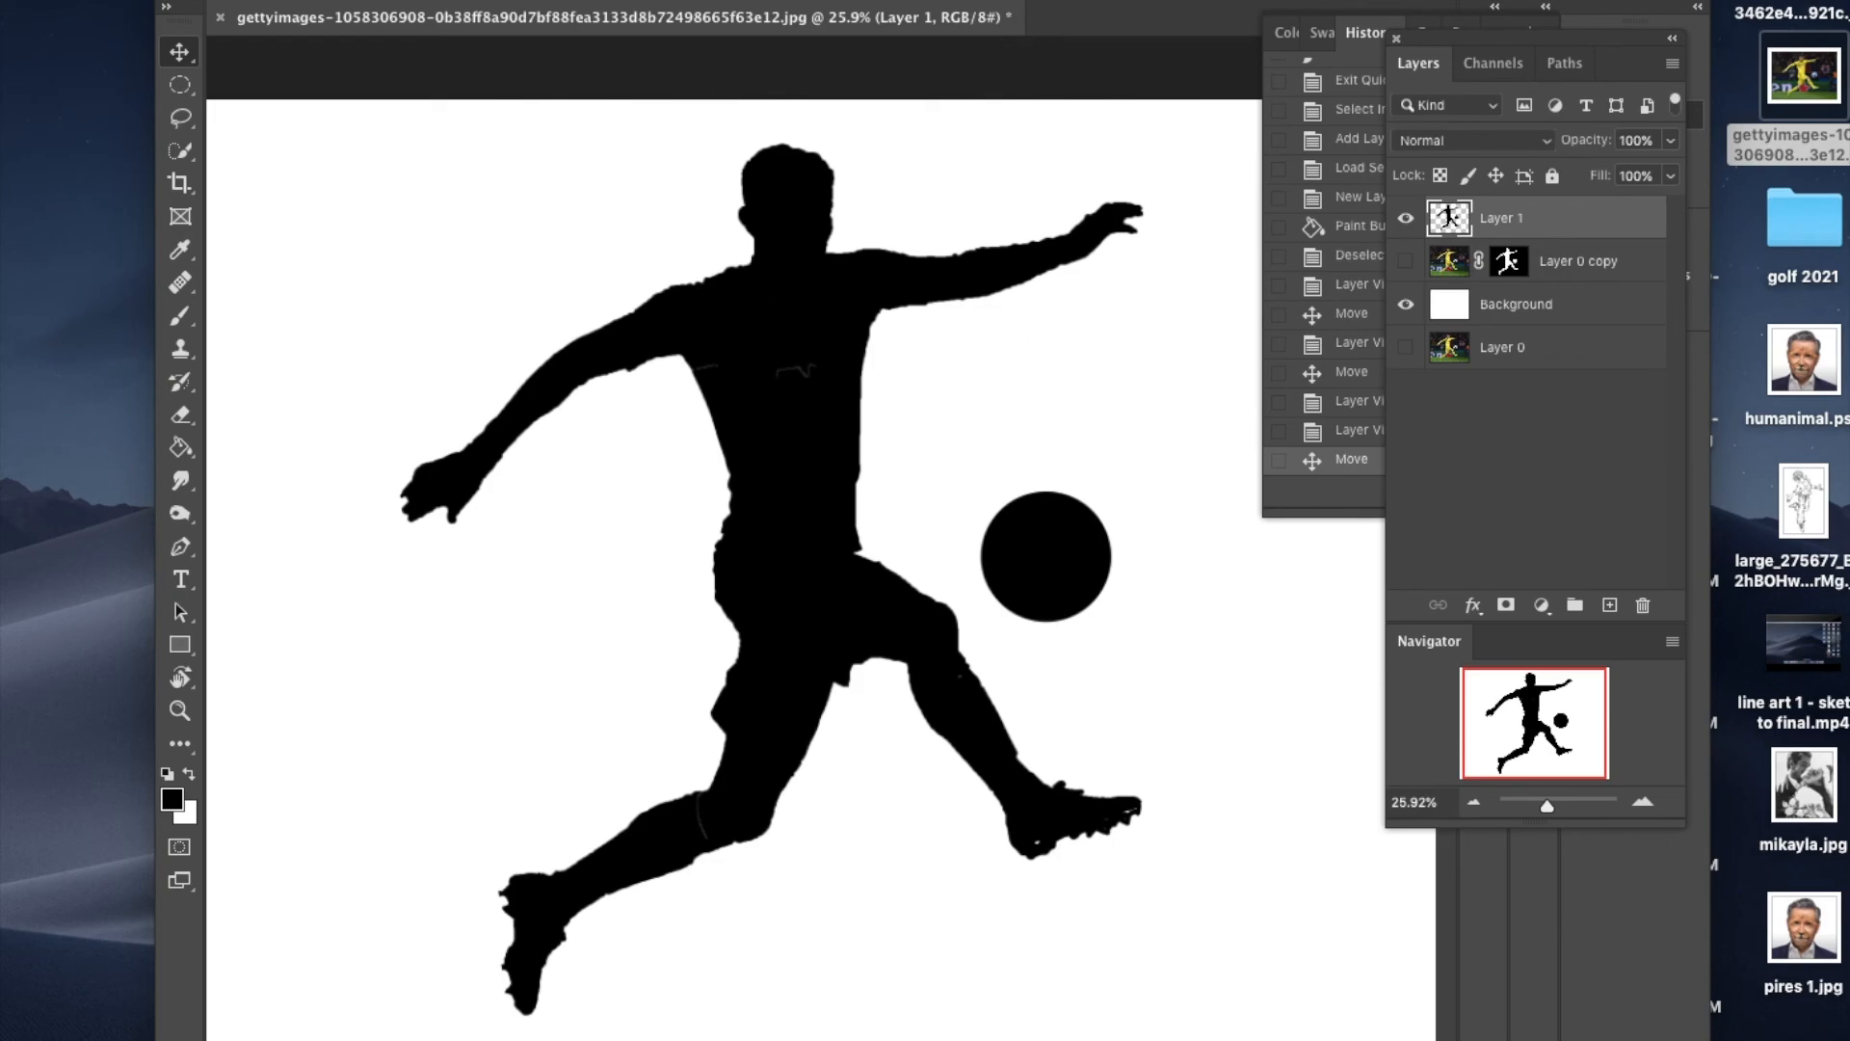
key("super+Tab")
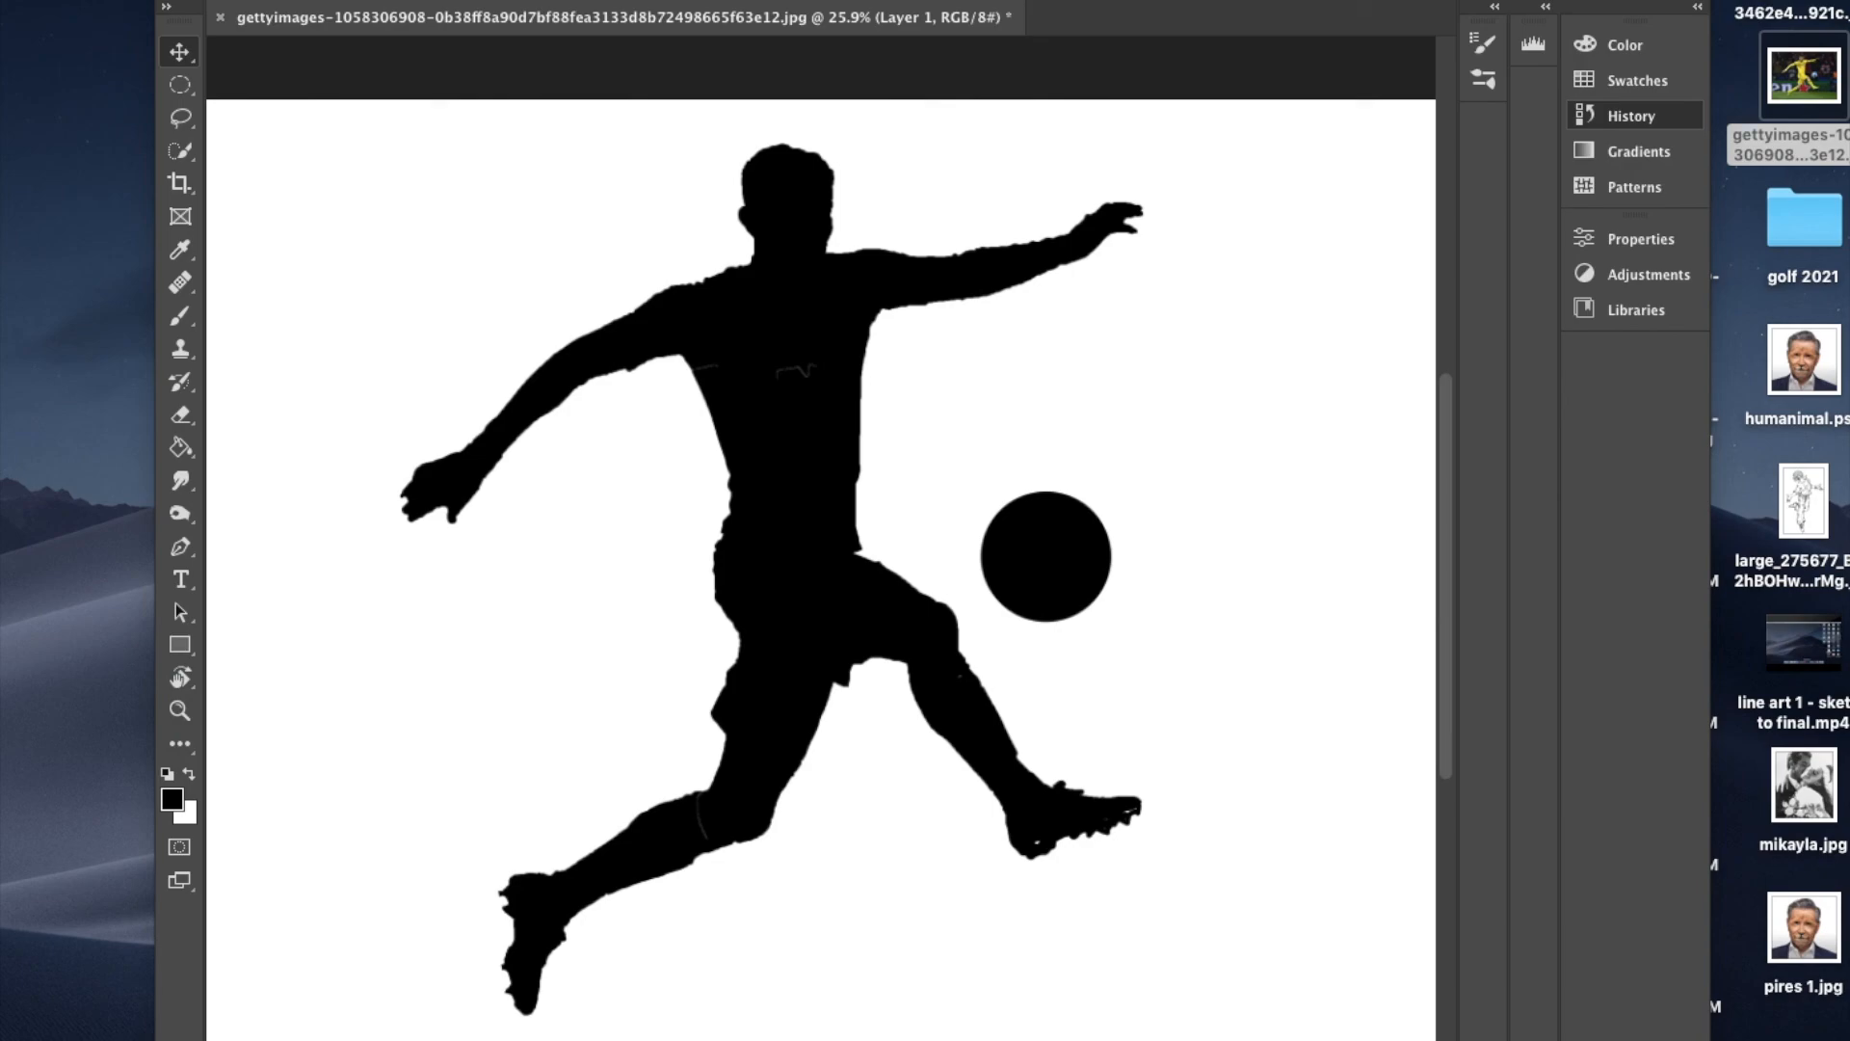
left_click(19, 0)
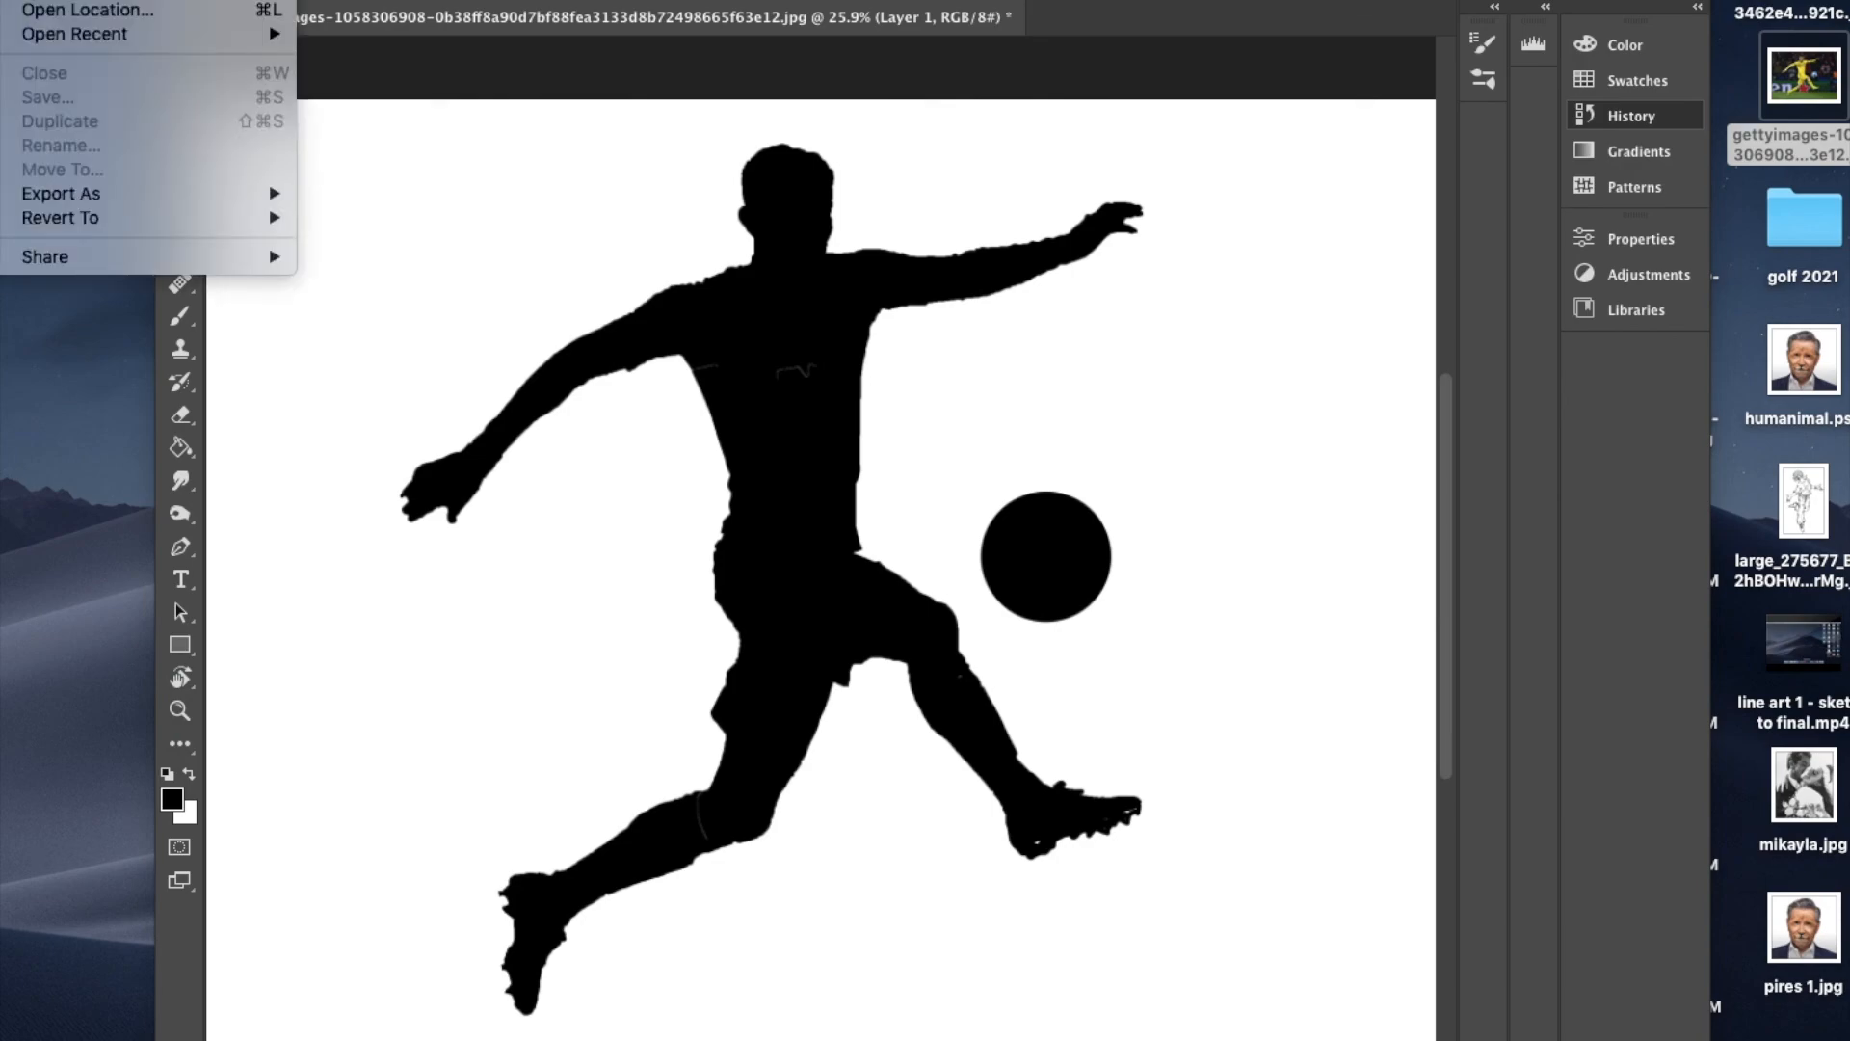
left_click(19, 67)
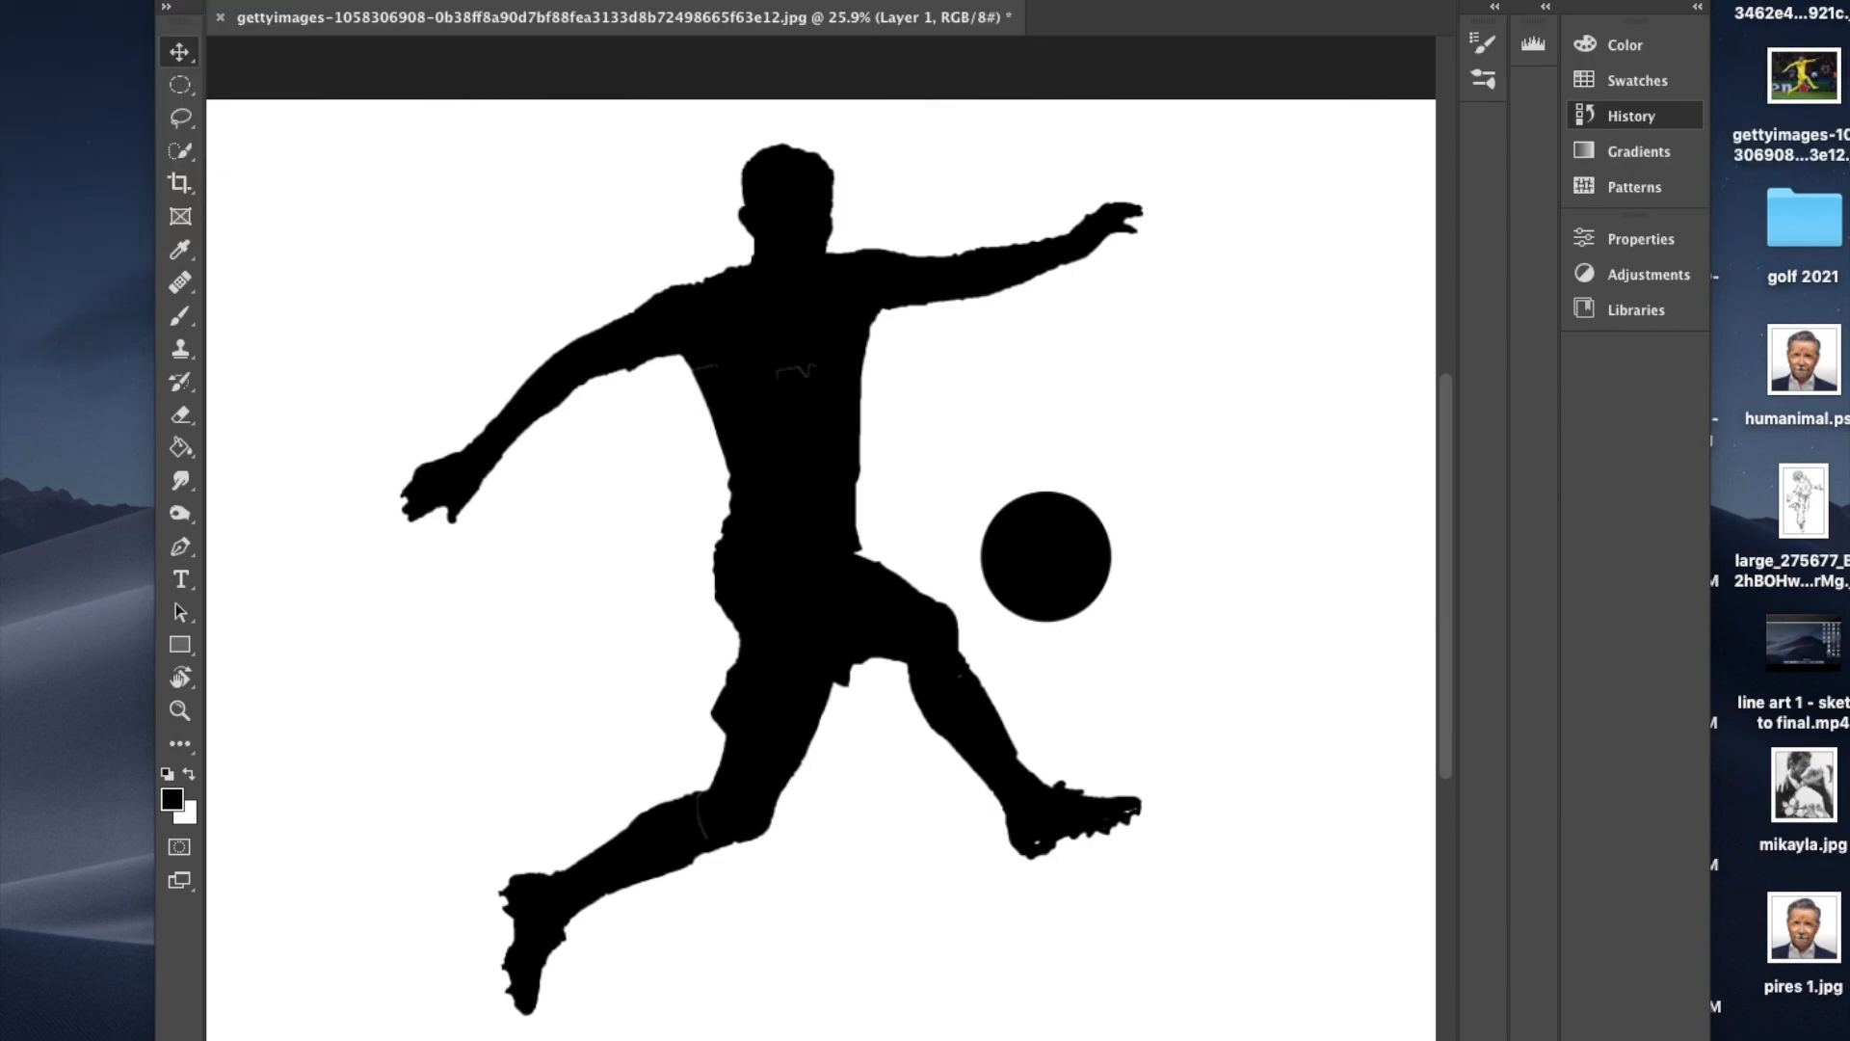